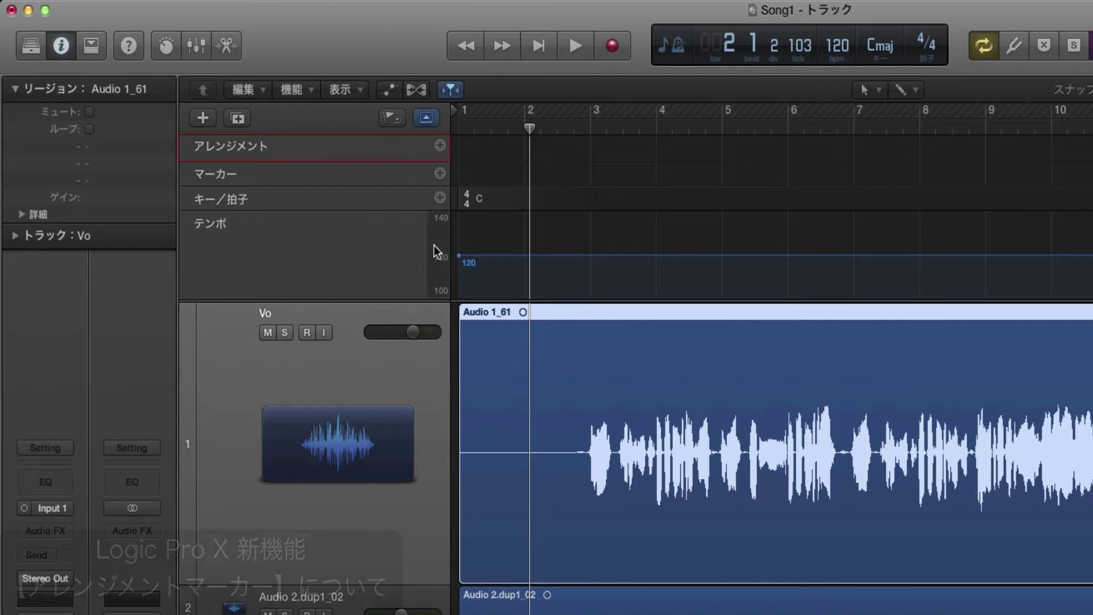
Enlarge the height of the Arrangement (アレンジメント) global track
{"action": "left_click", "coordinate": [336, 148]}
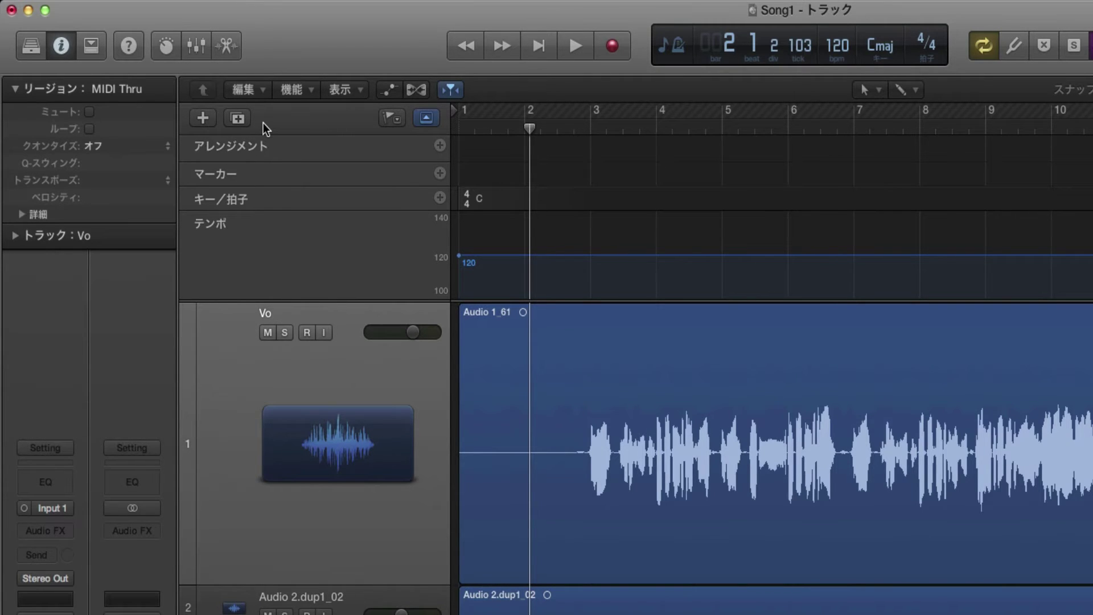
{"action": "left_click", "coordinate": [296, 158]}
{"action": "left_click_drag", "start_coordinate": [295, 158], "coordinate": [297, 375]}
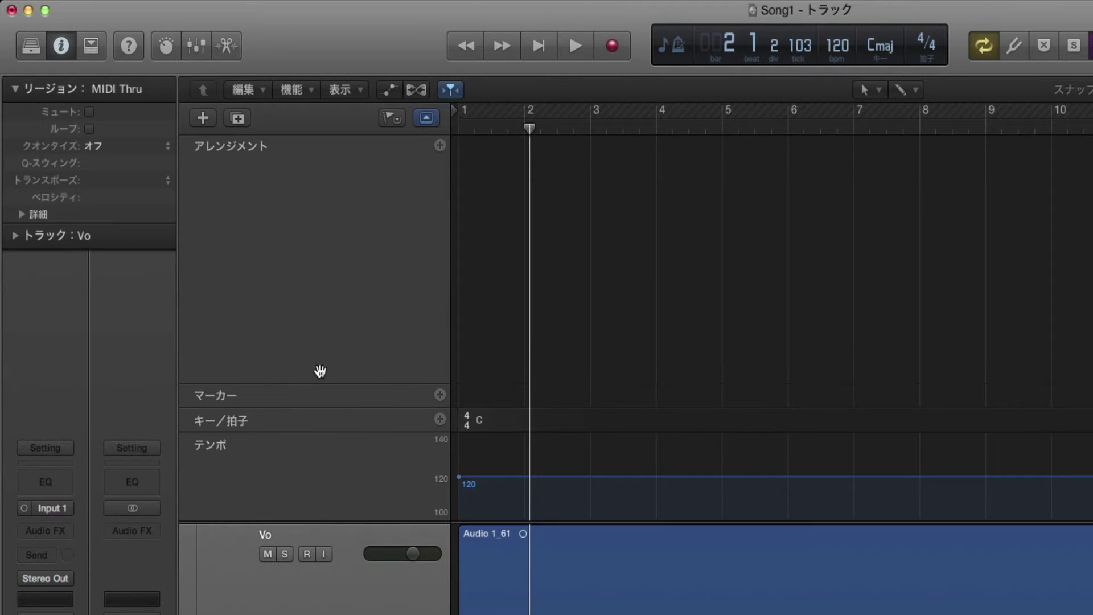
Play the opening bars of the song from bar 1, and stop playback
{"action": "key", "text": "Return"}
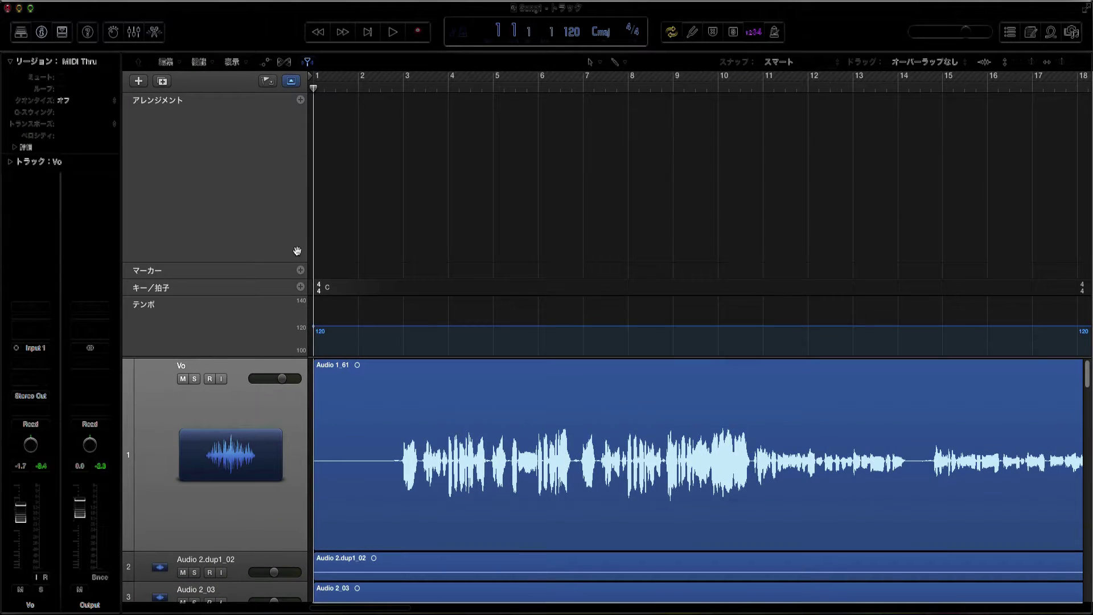
{"action": "key", "text": "space"}
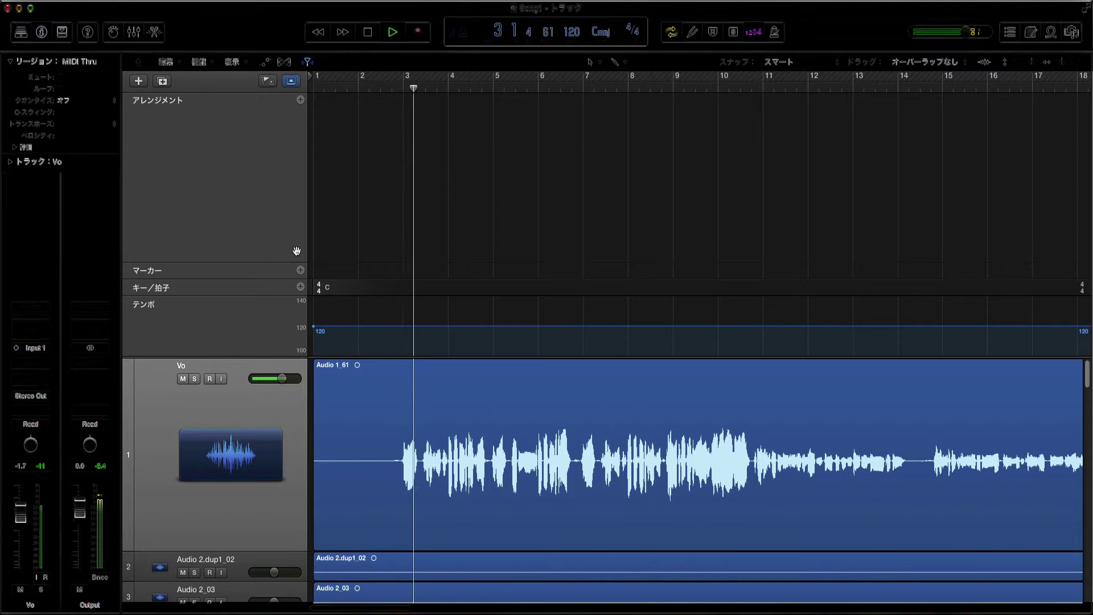
{"action": "key", "text": "space"}
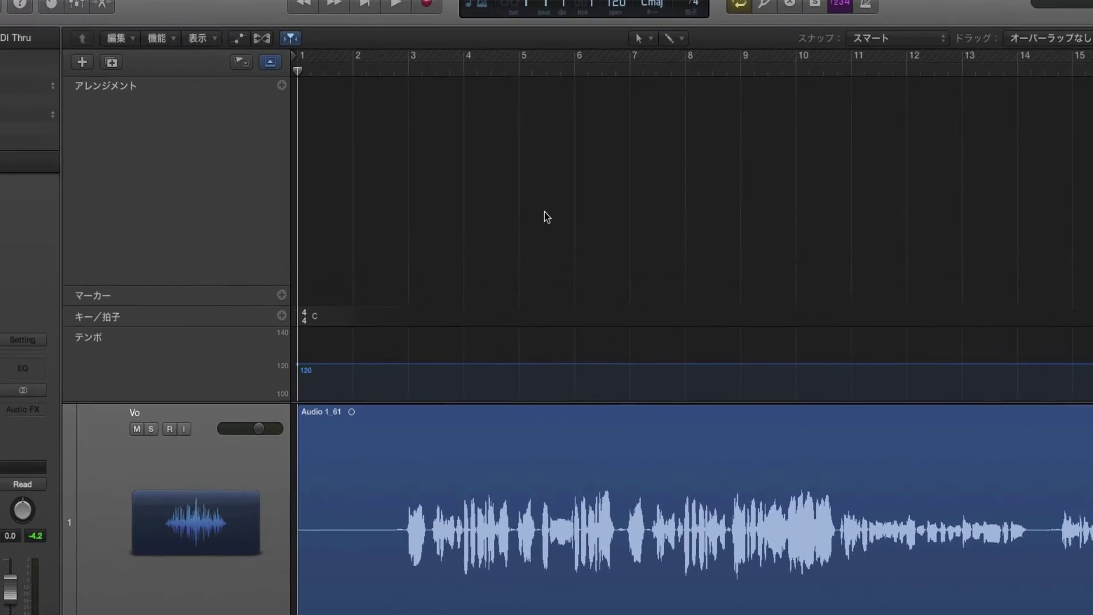
Add an arrangement marker at bar 1 and extend its end to just past bar 10
{"action": "left_click", "coordinate": [263, 71]}
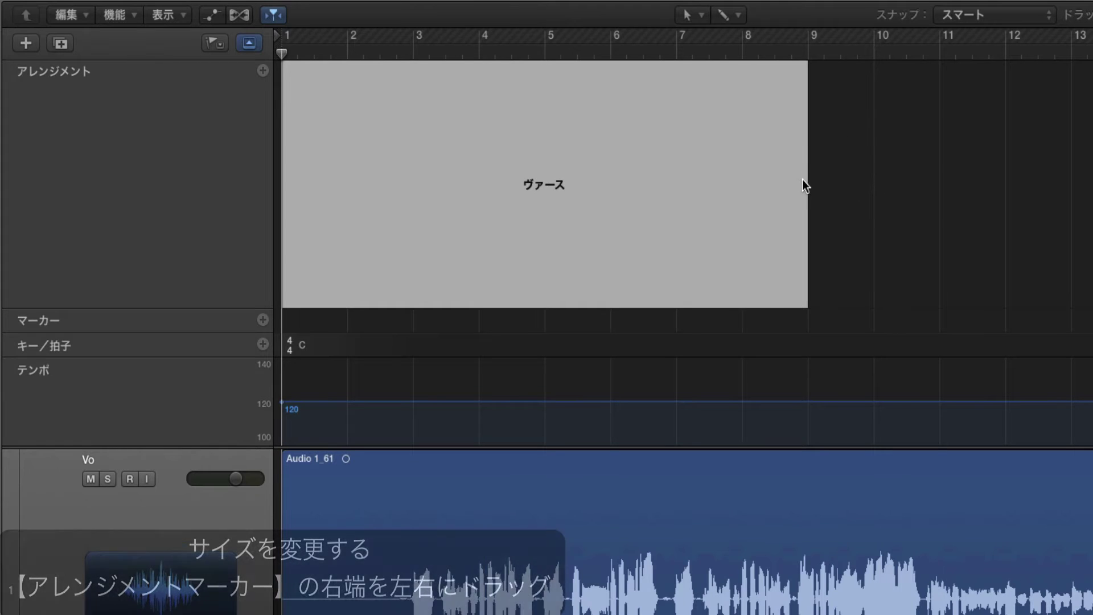
{"action": "mouse_move", "coordinate": [806, 181]}
{"action": "left_mouse_down"}
{"action": "mouse_move", "coordinate": [1024, 180]}
{"action": "mouse_move", "coordinate": [507, 178]}
{"action": "mouse_move", "coordinate": [897, 182]}
{"action": "left_mouse_up"}
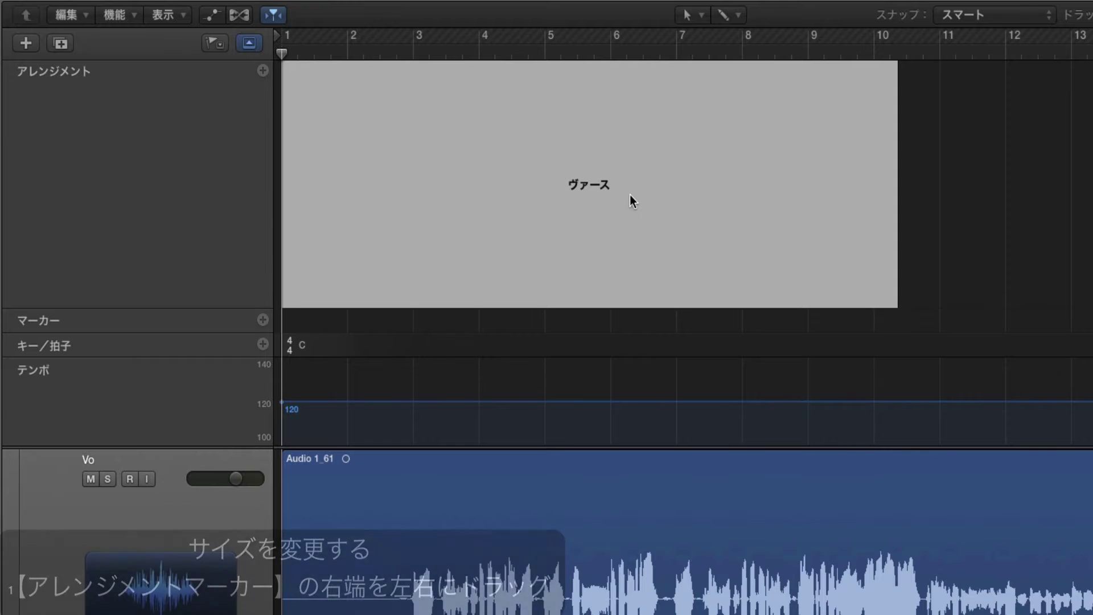
Rename the first arrangement marker to Intro and shorten it to end at bar 3
{"action": "left_click", "coordinate": [600, 183]}
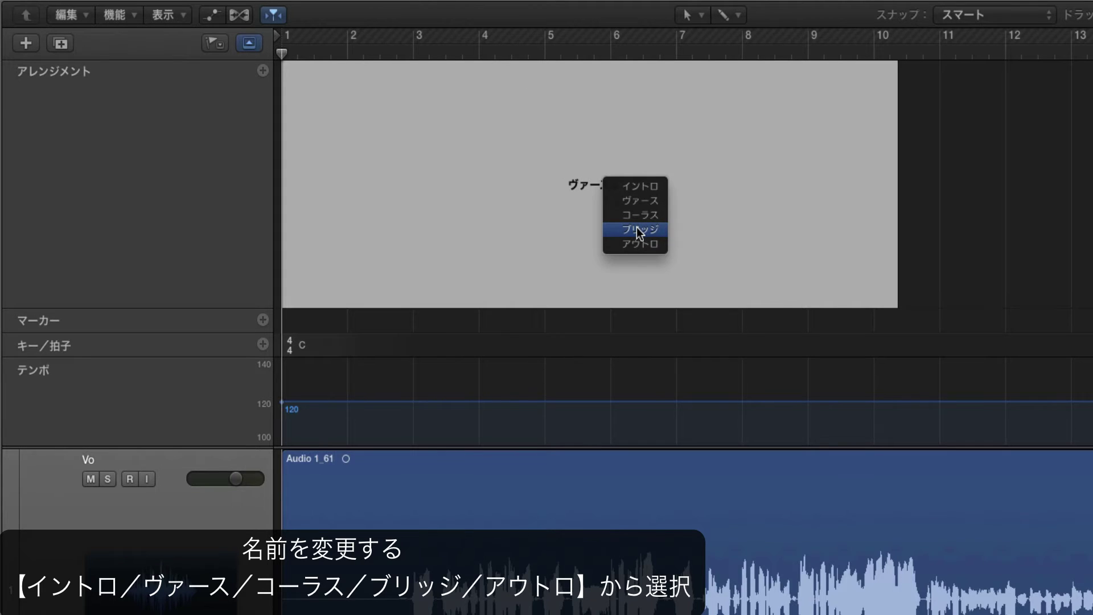
{"action": "left_click", "coordinate": [569, 125]}
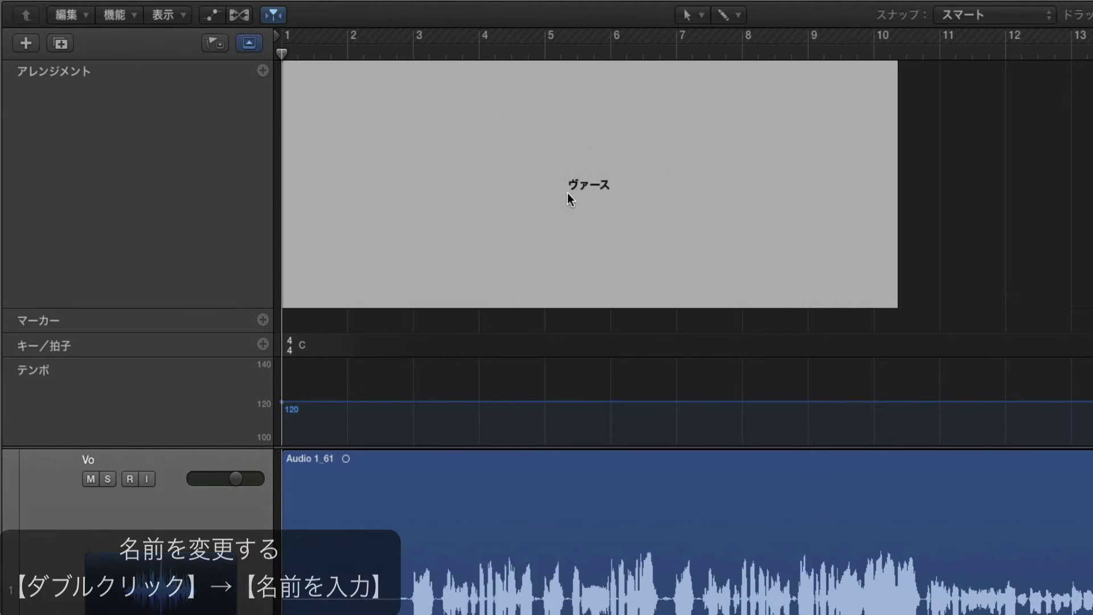
{"action": "double_click", "coordinate": [521, 104]}
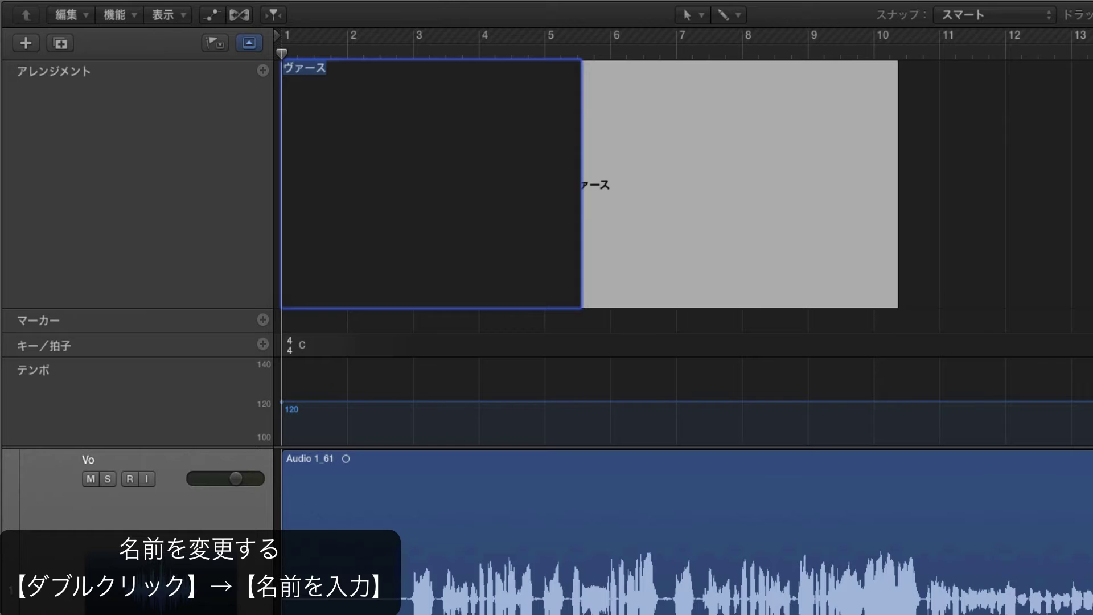
{"action": "key", "text": "BackSpace"}
{"action": "key", "text": "Return"}
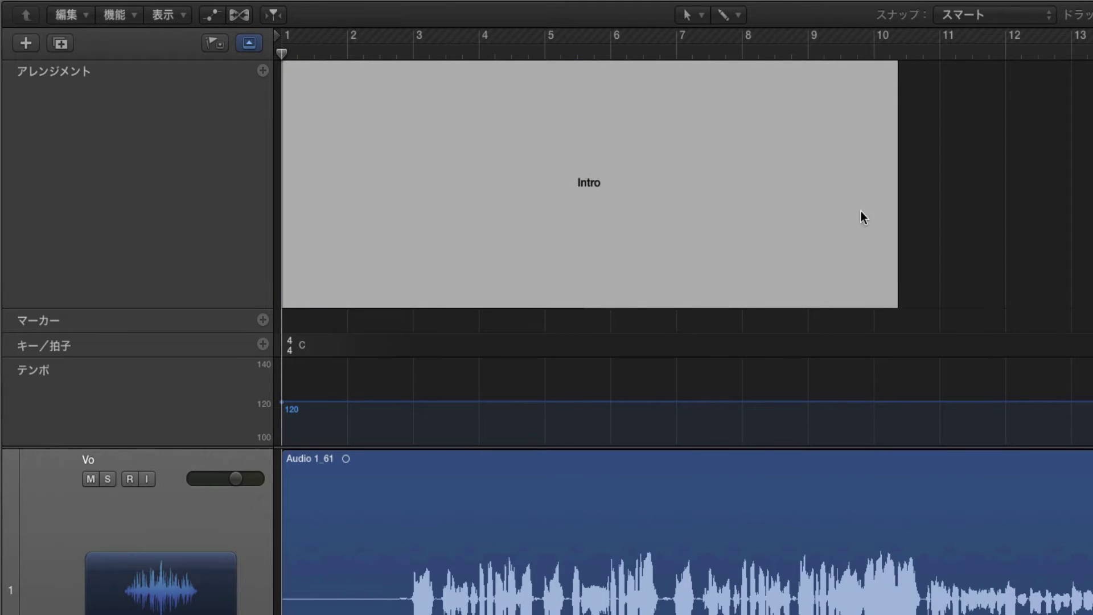
{"action": "left_click_drag", "start_coordinate": [893, 277], "coordinate": [413, 268]}
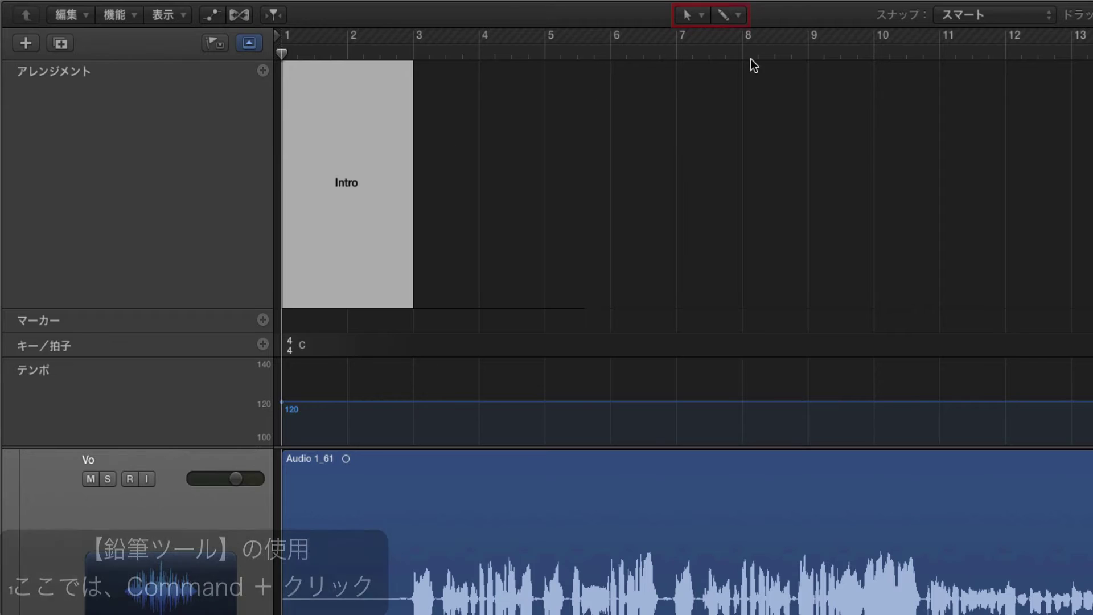
Draw a second arrangement marker starting at bar 3, directly after Intro, and name it サビ
{"action": "left_click", "coordinate": [450, 190], "text": "super"}
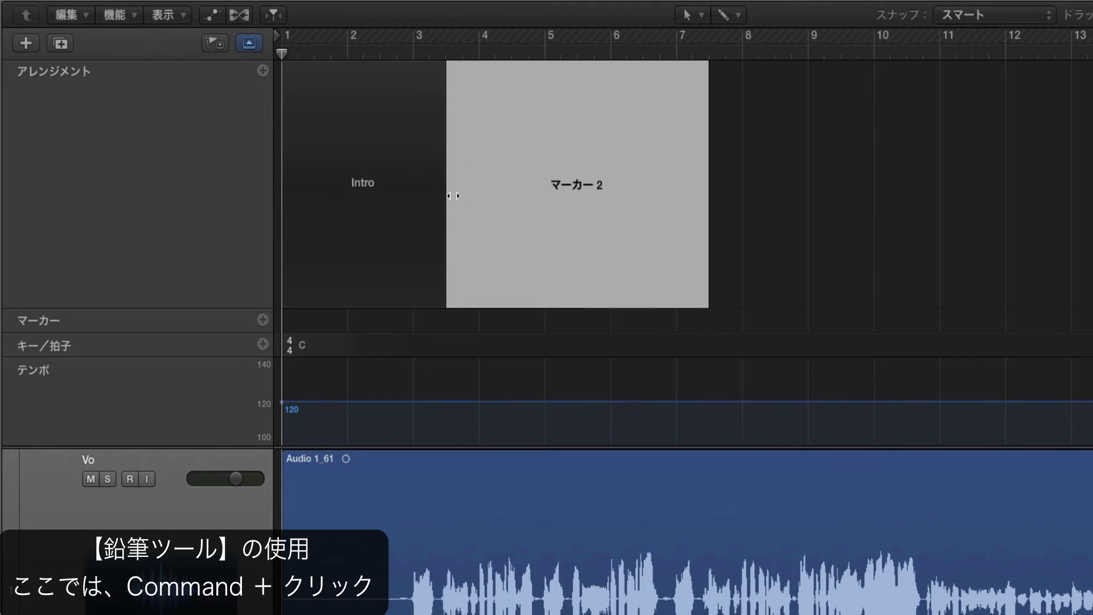
{"action": "left_click_drag", "start_coordinate": [449, 193], "coordinate": [414, 195]}
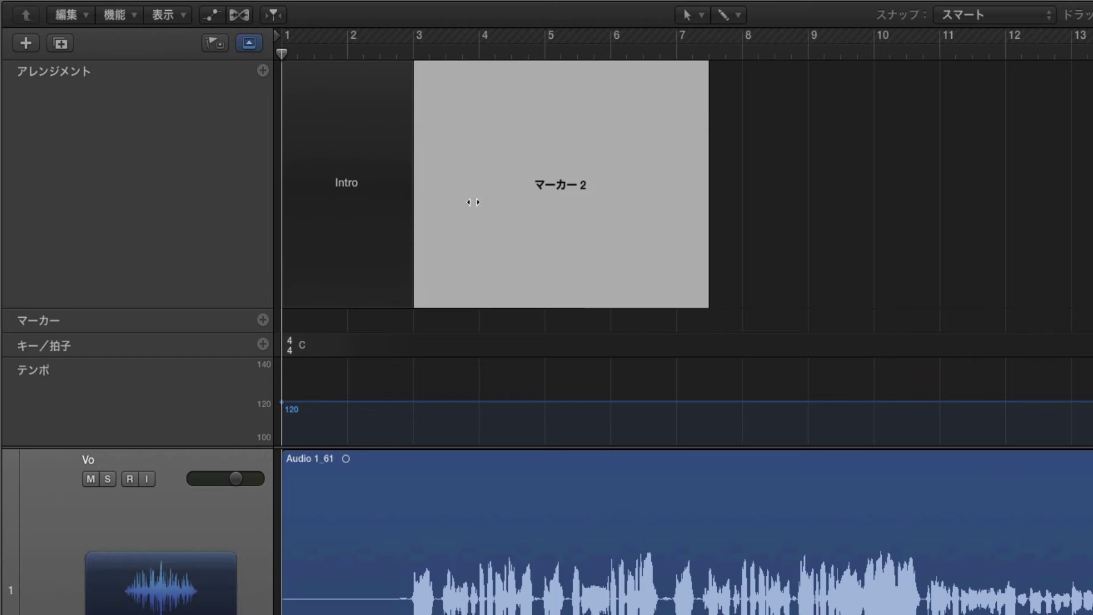
{"action": "left_click", "coordinate": [586, 184]}
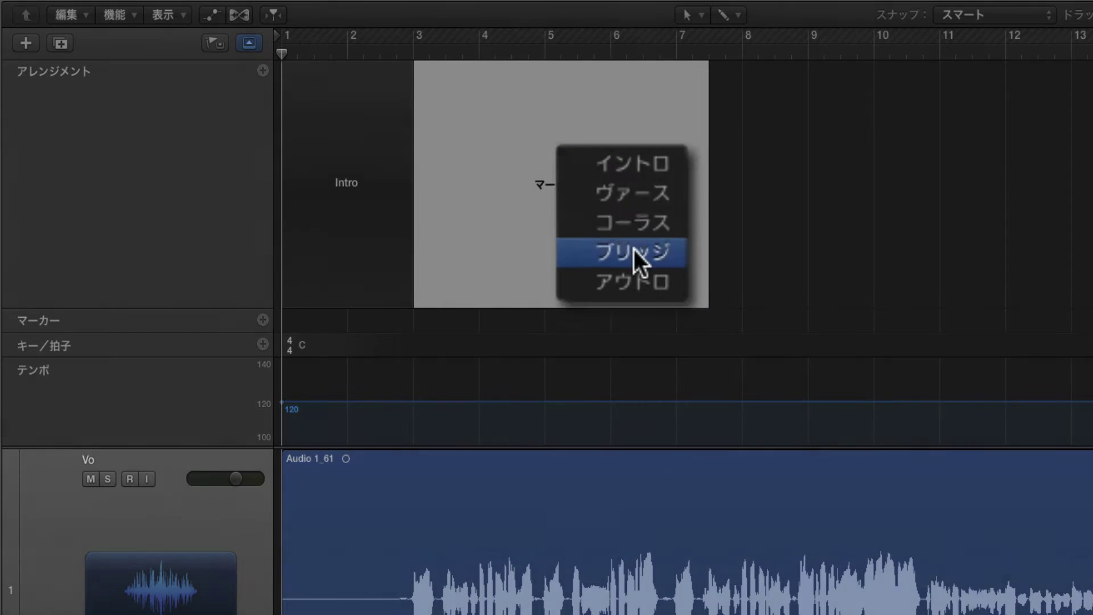
{"action": "left_click", "coordinate": [561, 186]}
{"action": "double_click", "coordinate": [523, 151]}
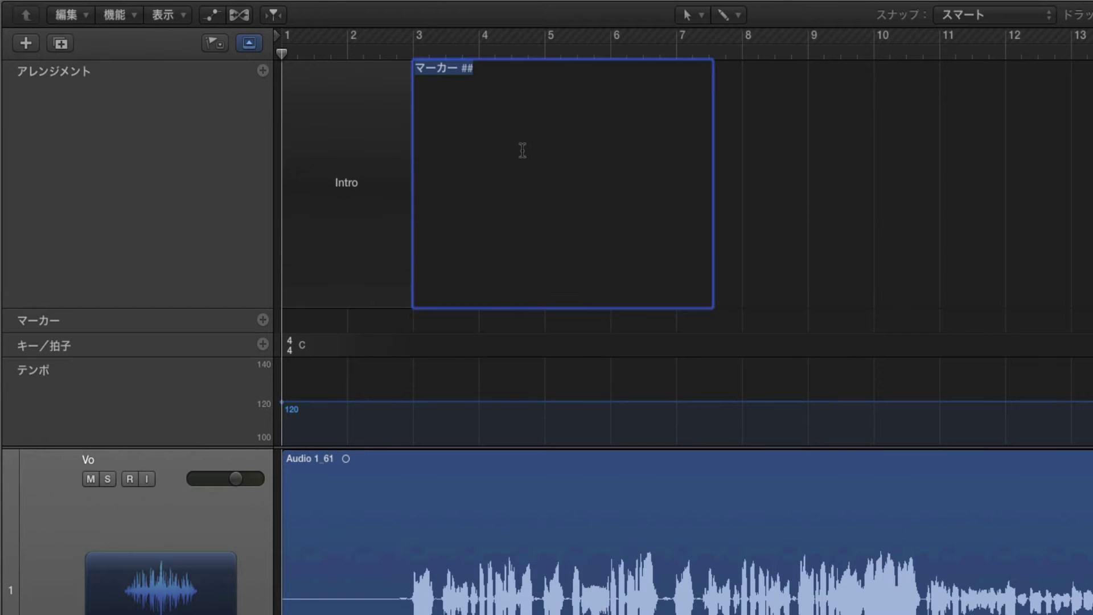
{"action": "type", "text": "サビ"}
{"action": "key", "text": "Return"}
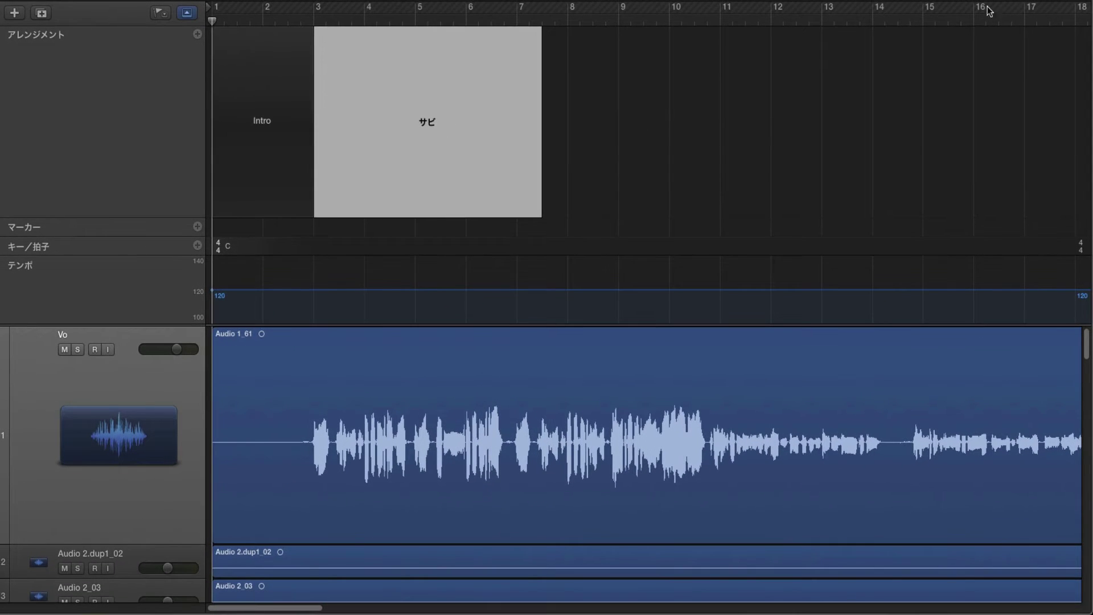
Audition the song around bars 14 and 11, and extend the サビ marker to end at bar 11
{"action": "left_click", "coordinate": [897, 21]}
{"action": "key", "text": "space"}
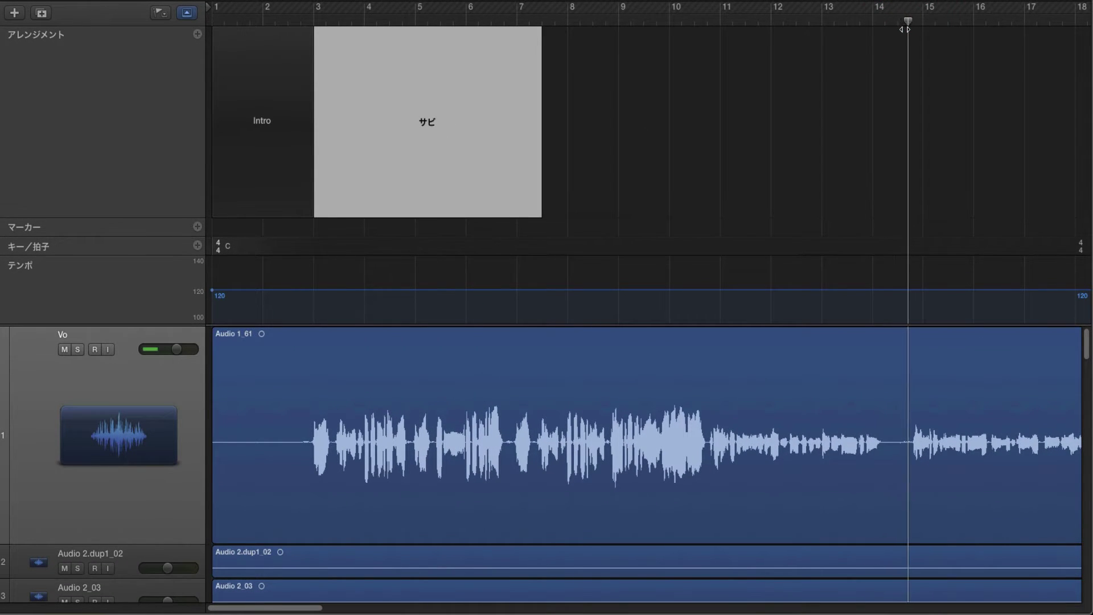
{"action": "left_click", "coordinate": [717, 23]}
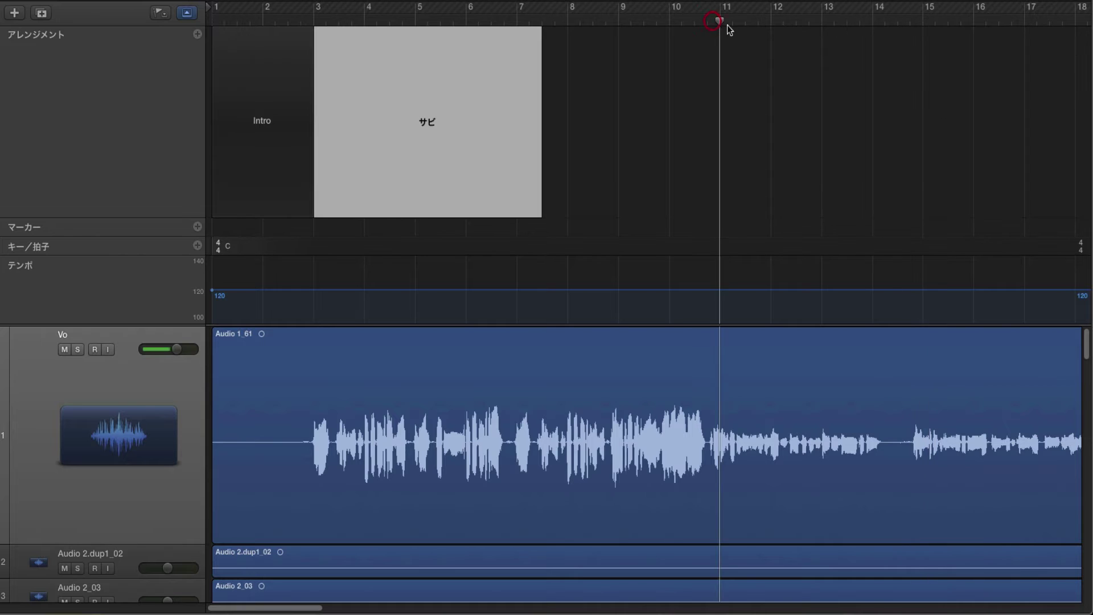
{"action": "left_click", "coordinate": [698, 22]}
{"action": "key", "text": "space"}
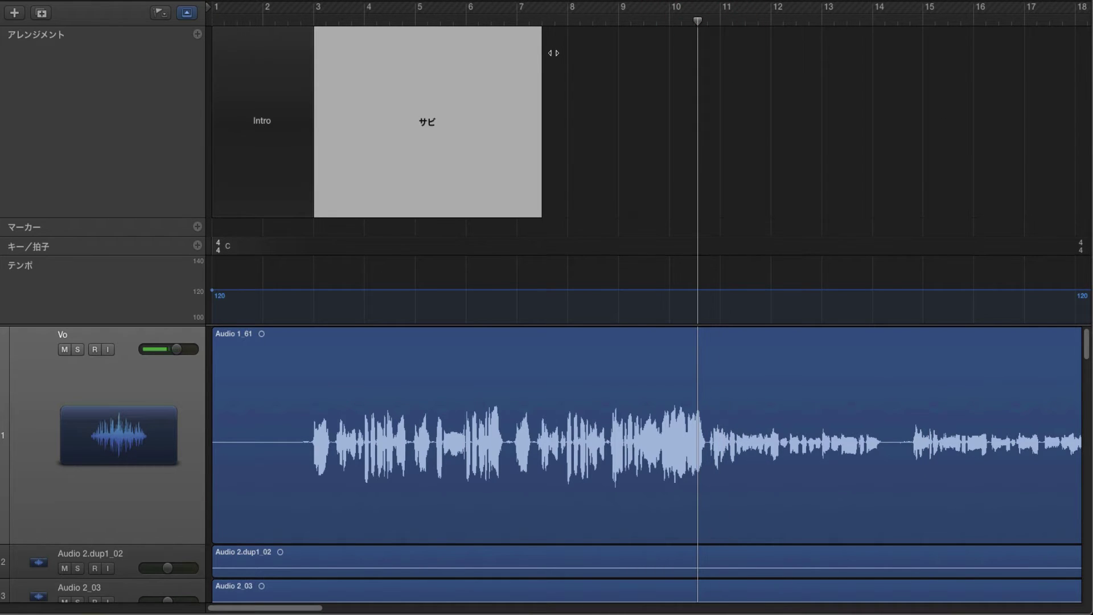
{"action": "left_click_drag", "start_coordinate": [543, 54], "coordinate": [719, 57]}
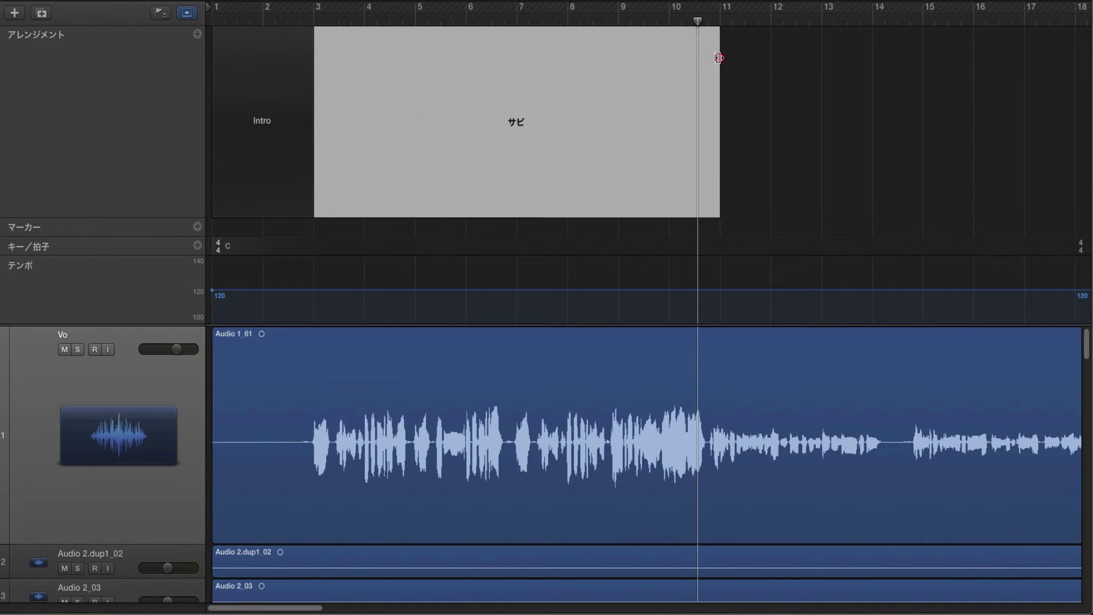
Create an arrangement marker starting at bar 11, right after サビ, and name it A
{"action": "key", "text": "space"}
{"action": "key", "text": "space"}
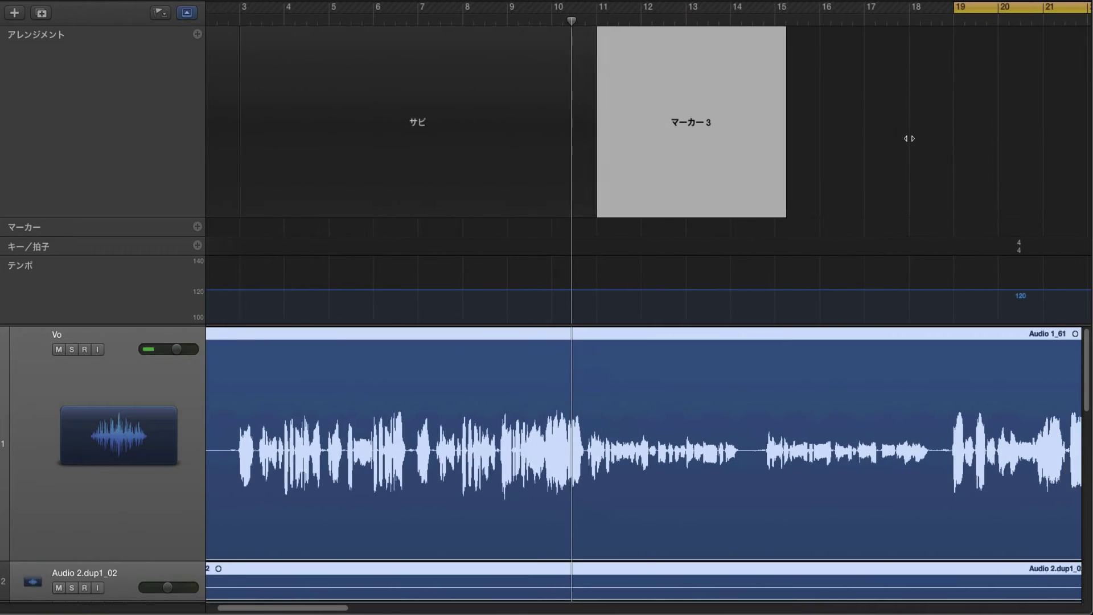
{"action": "scroll", "coordinate": [906, 137], "scroll_direction": "right", "scroll_amount": 3}
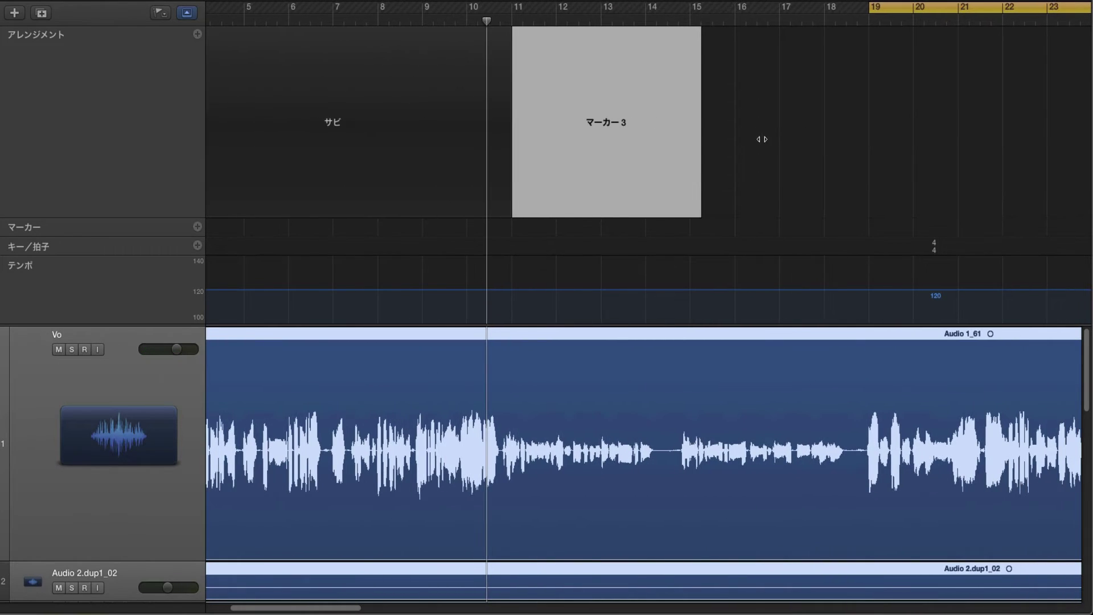
{"action": "double_click", "coordinate": [592, 106]}
{"action": "type", "text": "A"}
{"action": "key", "text": "Return"}
Audition the passage just before bar 19 and extend the A marker to end at bar 19
{"action": "left_click", "coordinate": [854, 22]}
{"action": "key", "text": "space"}
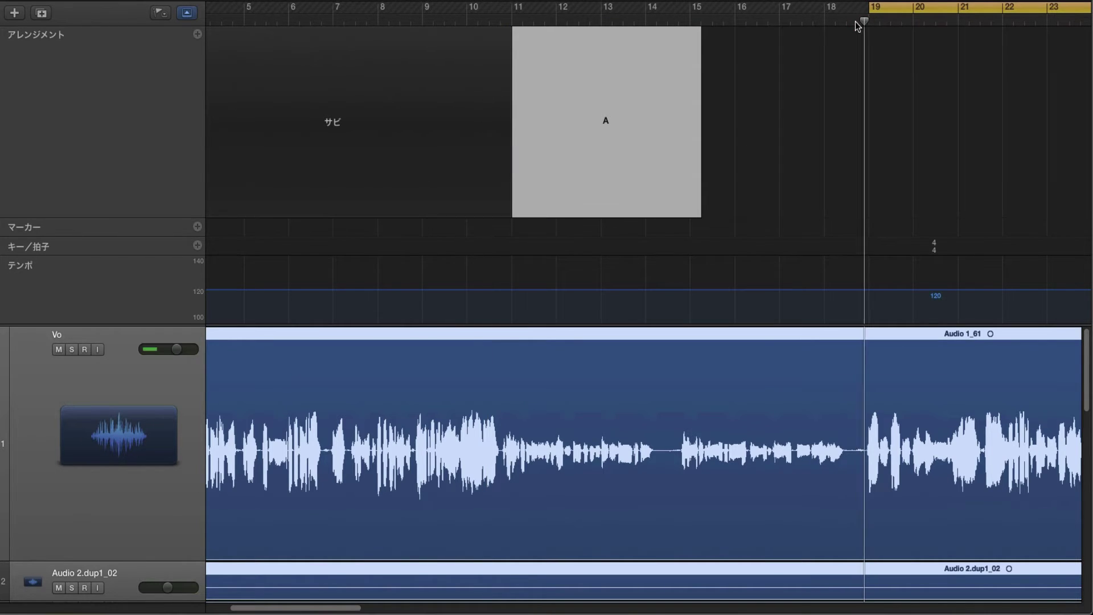
{"action": "scroll", "coordinate": [377, 125], "scroll_direction": "left", "scroll_amount": 2}
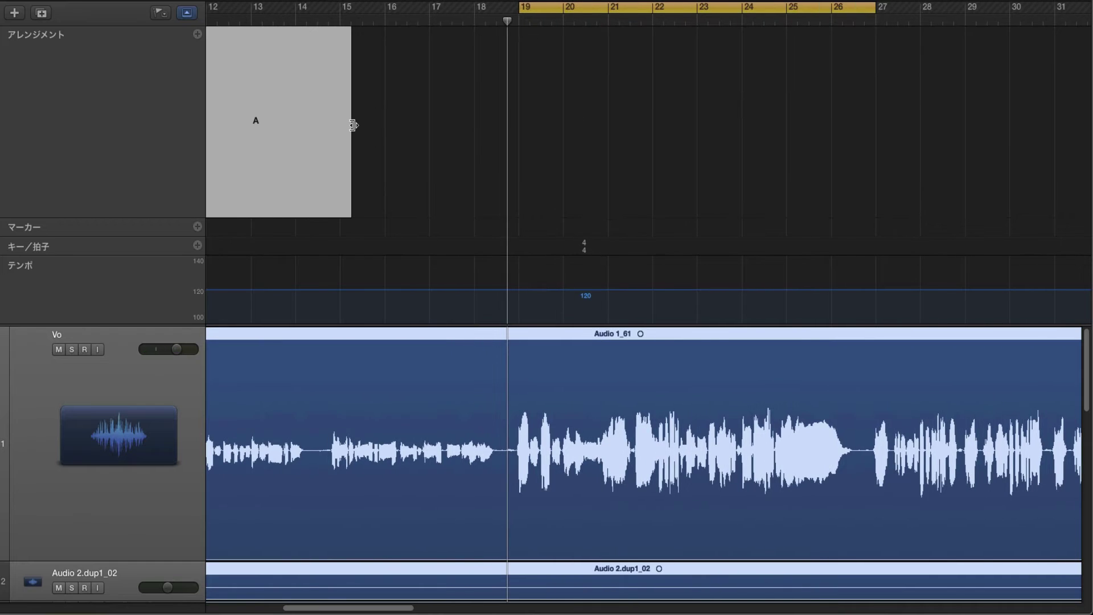
{"action": "left_click_drag", "start_coordinate": [353, 124], "coordinate": [518, 123]}
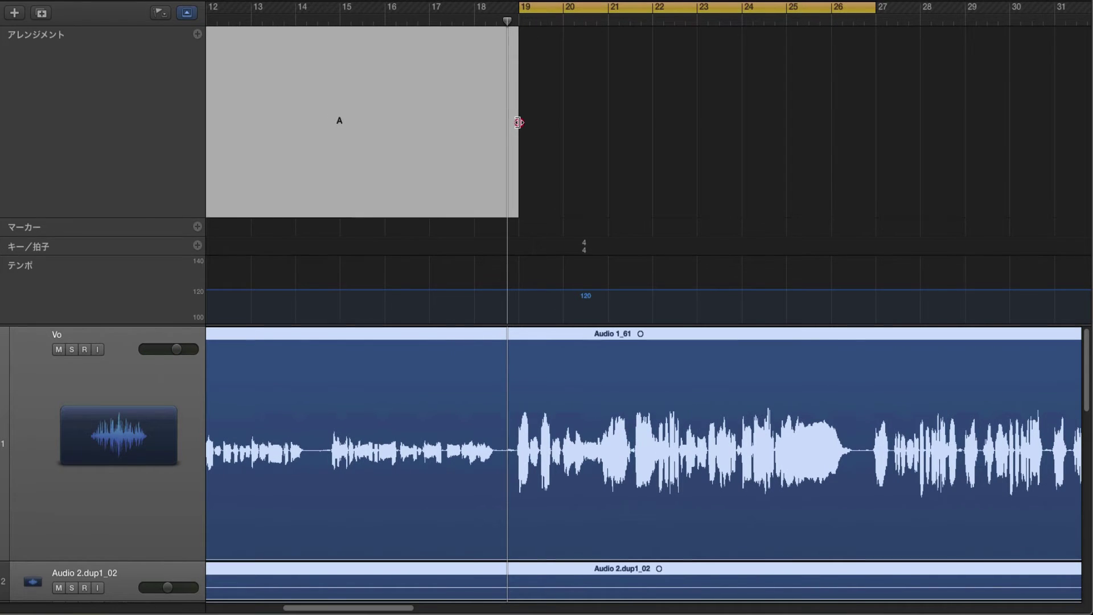
Create an arrangement marker from bar 19 to bar 27 and name it B
{"action": "double_click", "coordinate": [554, 44]}
{"action": "double_click", "coordinate": [554, 44]}
{"action": "type", "text": "B"}
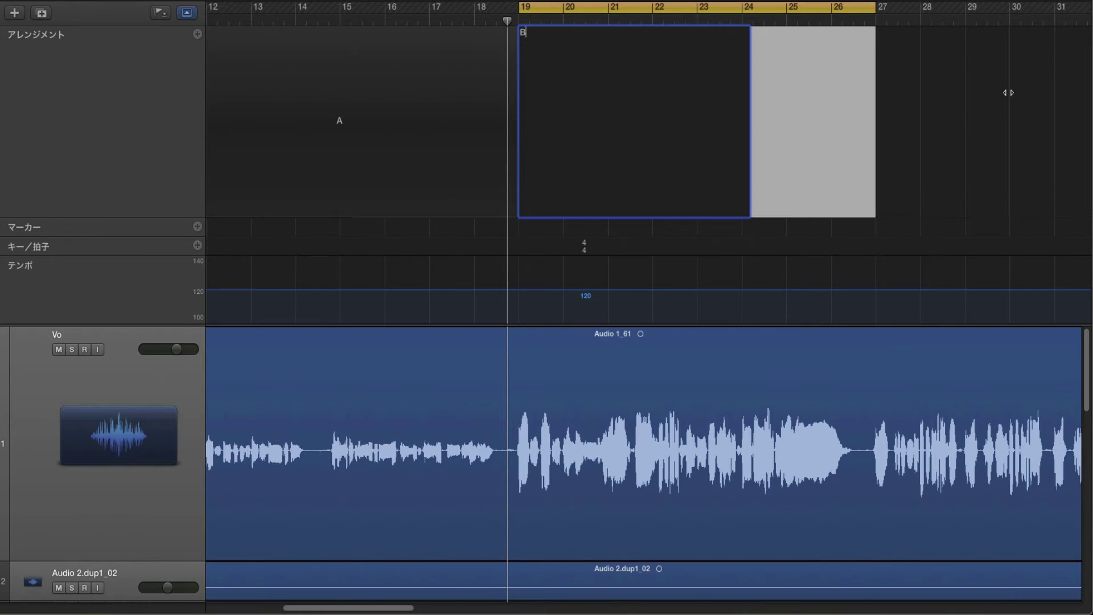
{"action": "key", "text": "Return"}
Add an arrangement marker at bar 27, after B, and name it サビ2
{"action": "left_click", "coordinate": [875, 21]}
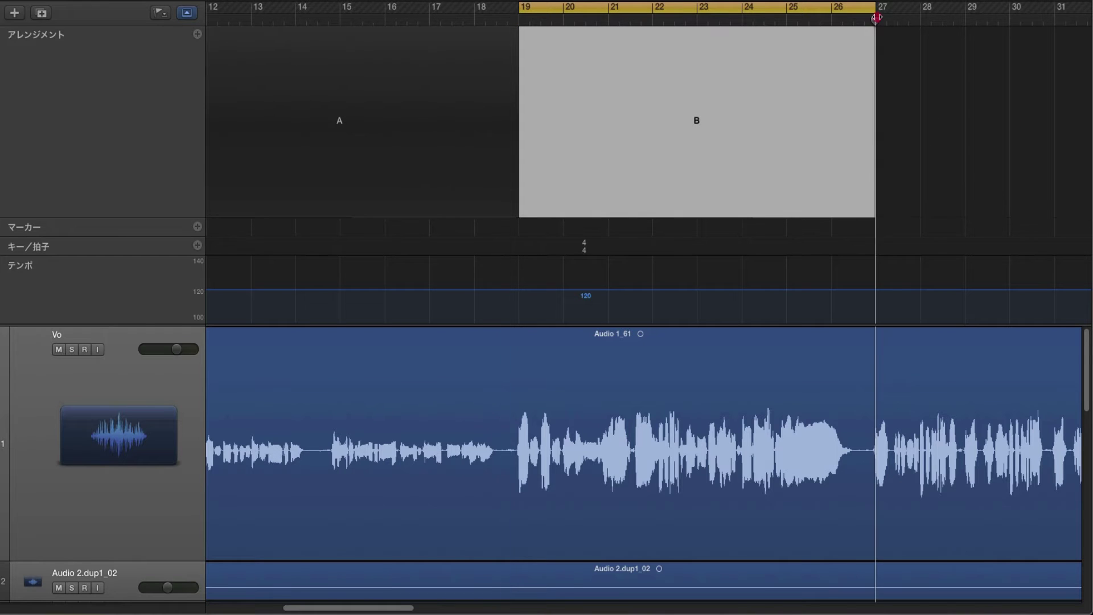
{"action": "left_click", "coordinate": [198, 35]}
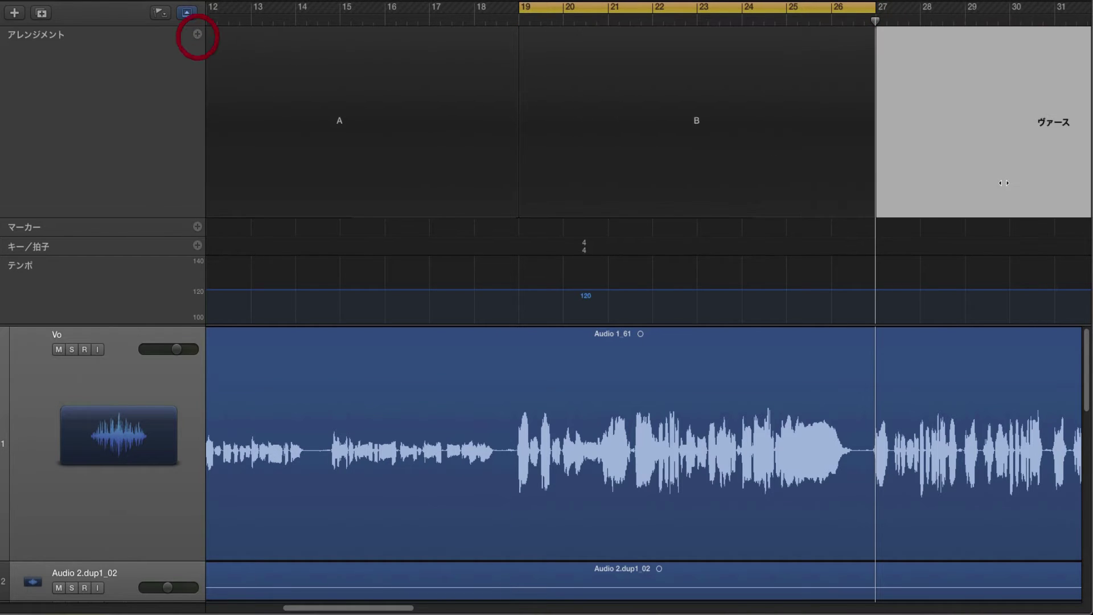
{"action": "type", "text": "sab"}
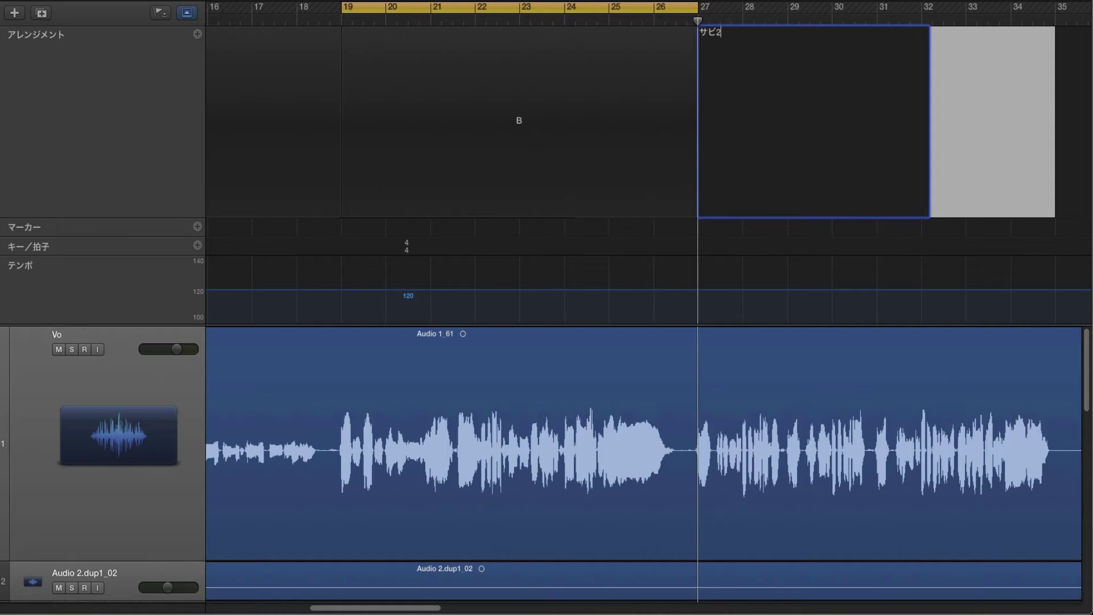
{"action": "key", "text": "Return"}
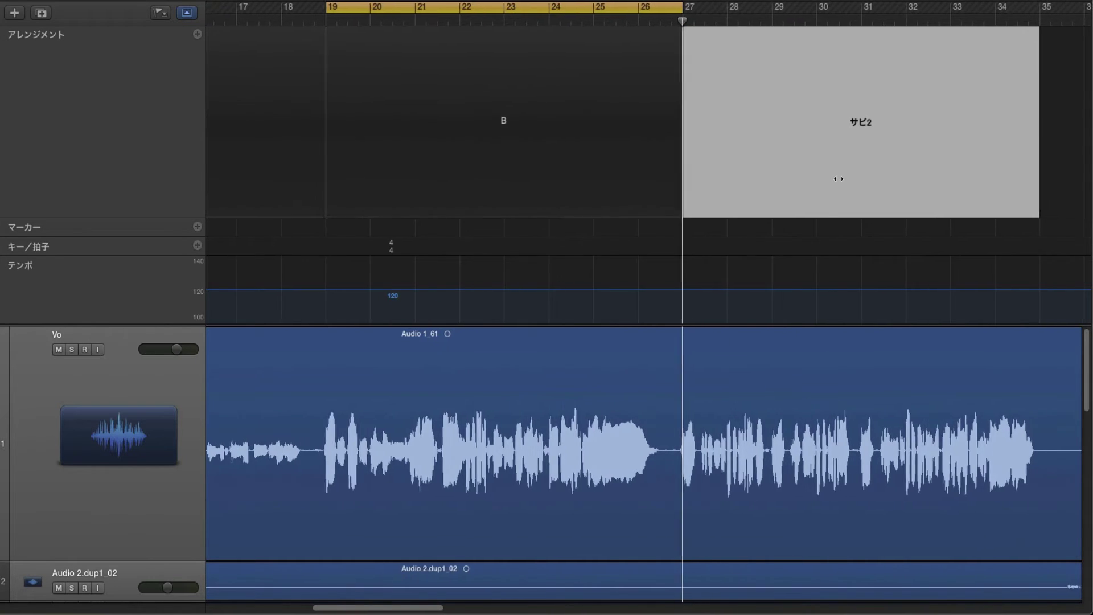
Move the A section ahead of サビ so that it starts at bar 3, right after Intro
{"action": "scroll", "coordinate": [837, 178], "scroll_direction": "left", "scroll_amount": 10}
{"action": "left_click", "coordinate": [473, 22]}
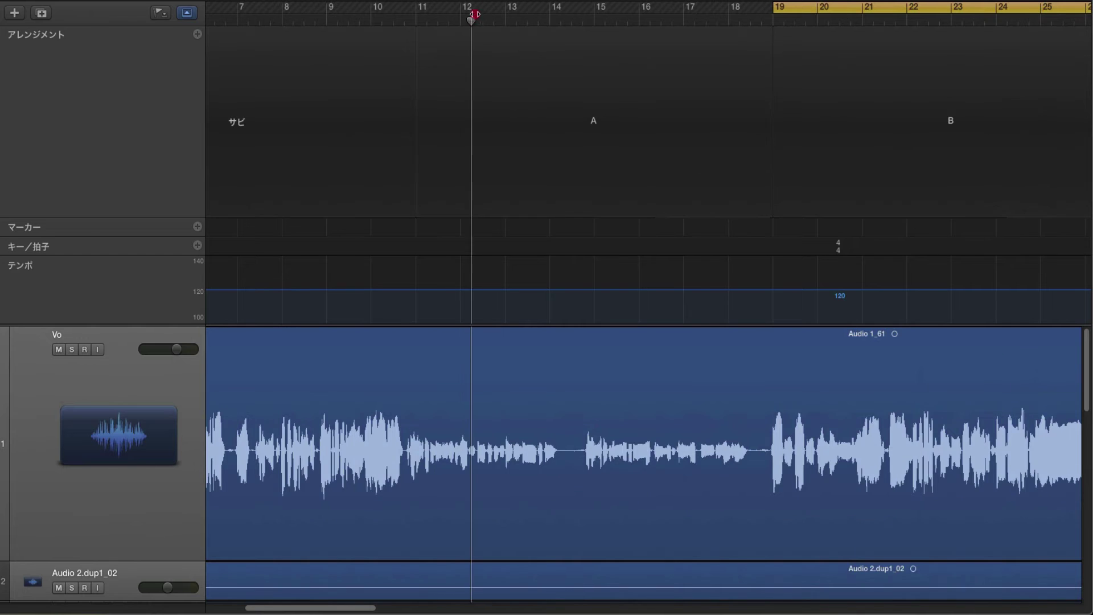
{"action": "key", "text": "super+Left"}
{"action": "left_click", "coordinate": [477, 20]}
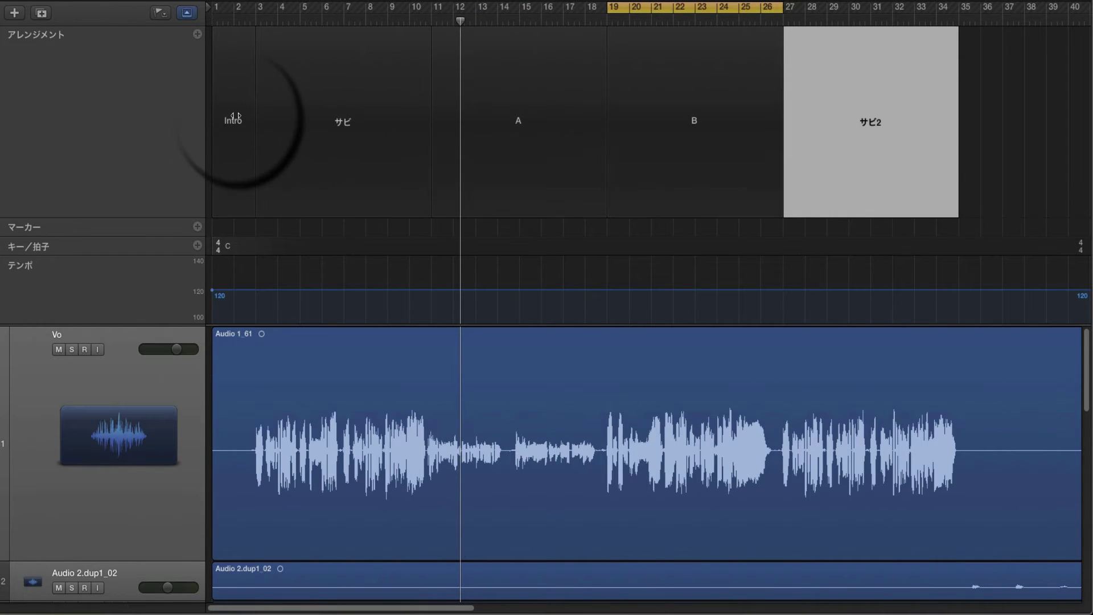
{"action": "left_click", "coordinate": [476, 84]}
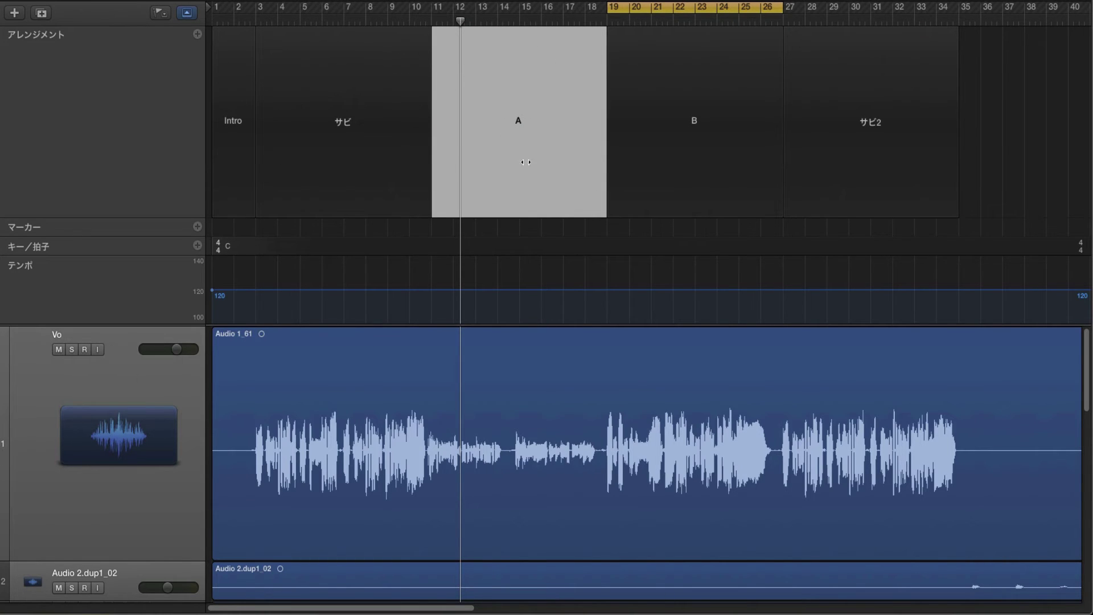
{"action": "left_click_drag", "start_coordinate": [505, 86], "coordinate": [257, 129]}
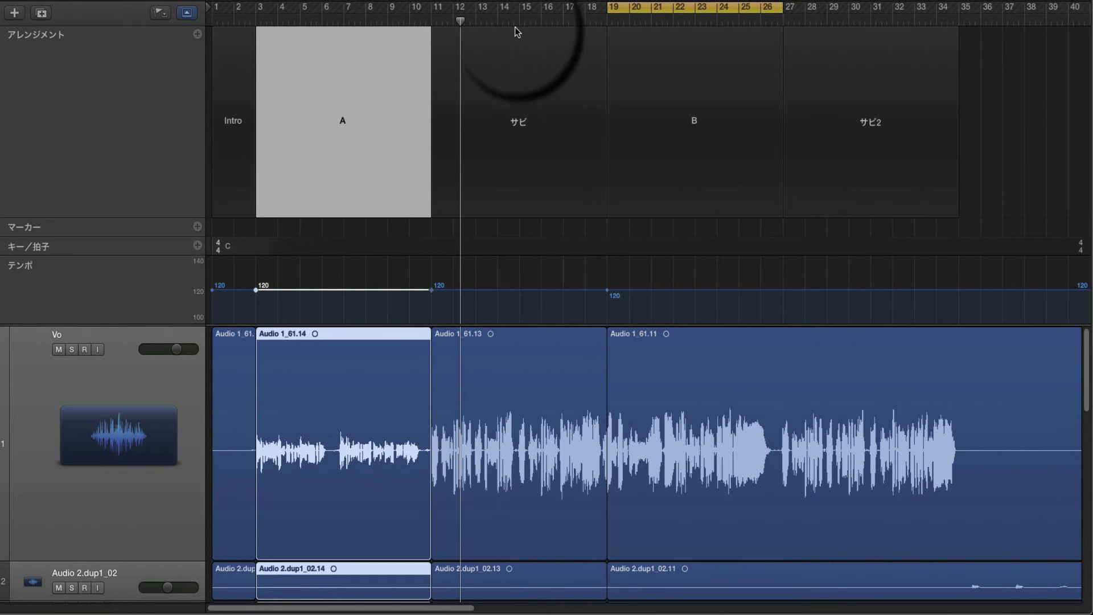
Play the rearranged song from bar 2, auditioning the transitions from Intro to A, A to サビ, and サビ to B
{"action": "scroll", "coordinate": [421, 370], "scroll_direction": "down", "scroll_amount": 5}
{"action": "scroll", "coordinate": [455, 342], "scroll_direction": "up", "scroll_amount": 5}
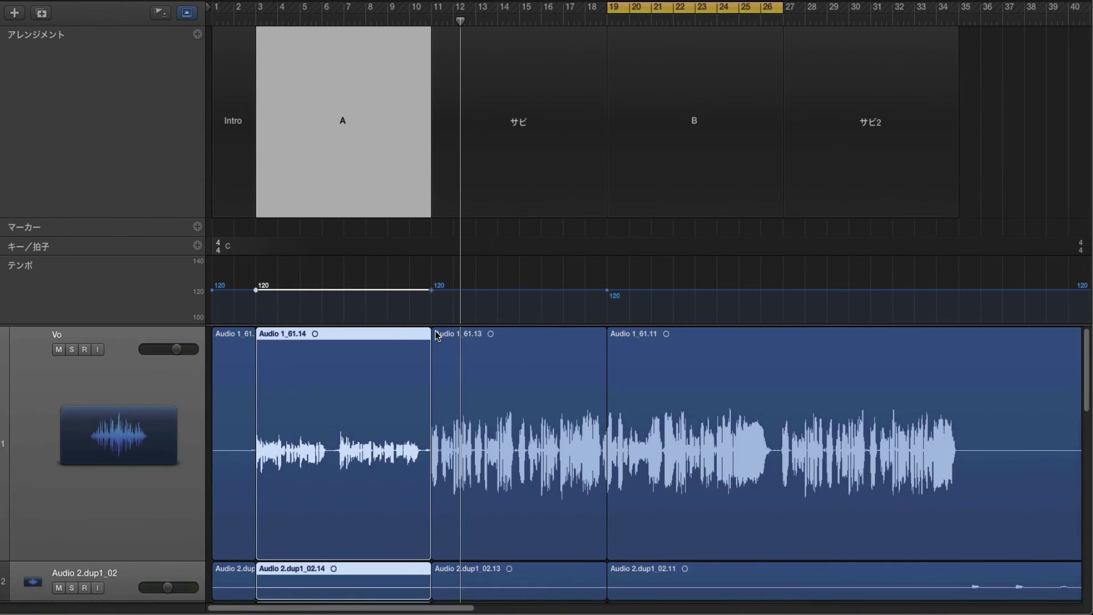
{"action": "left_click", "coordinate": [234, 14]}
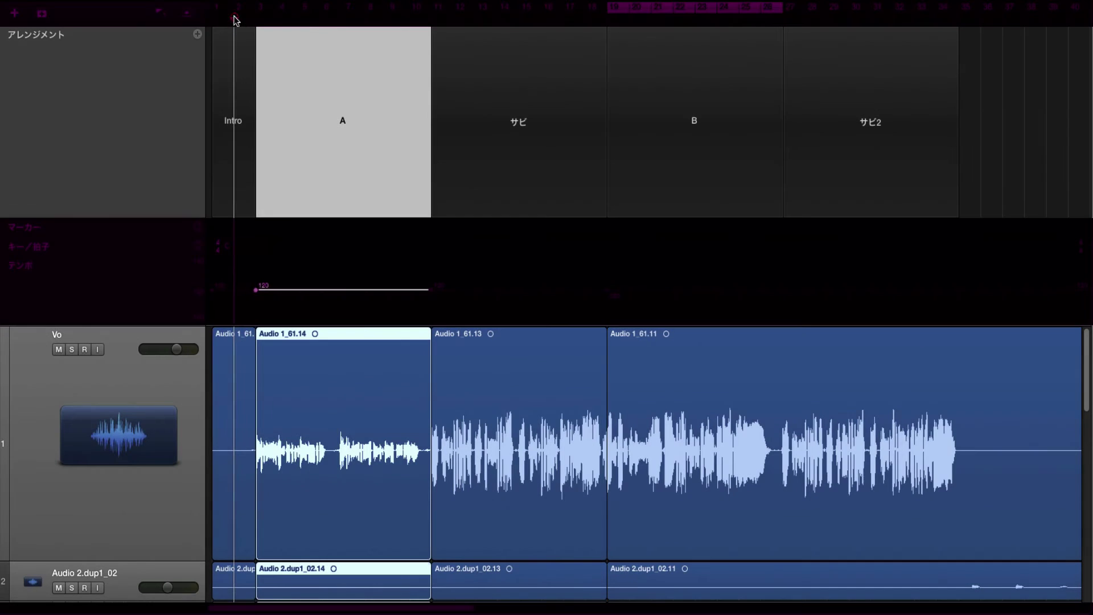
{"action": "key", "text": "space"}
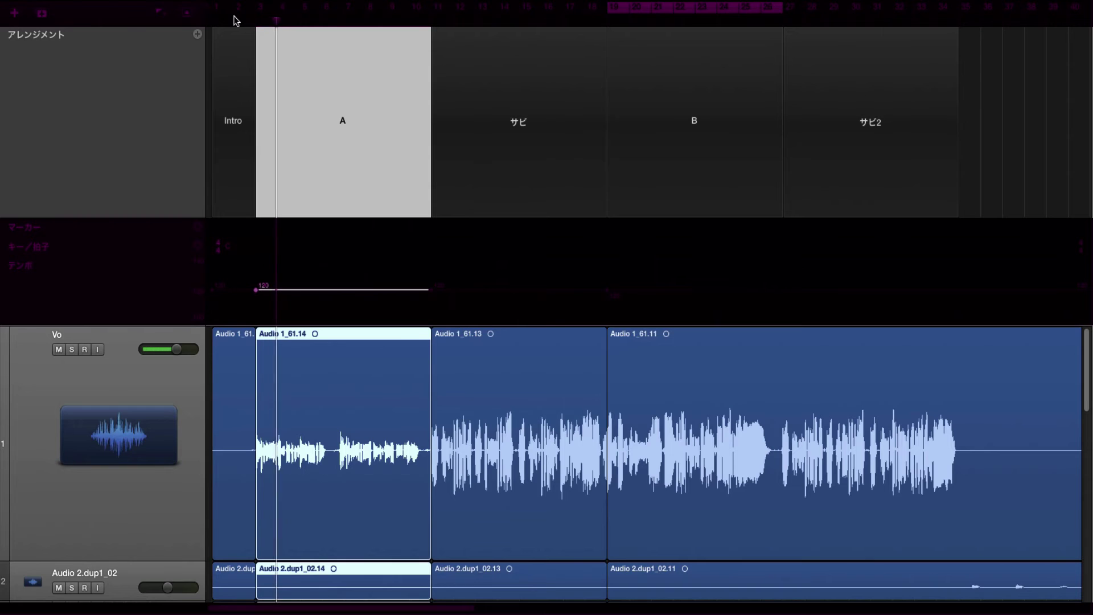
{"action": "left_click", "coordinate": [413, 17]}
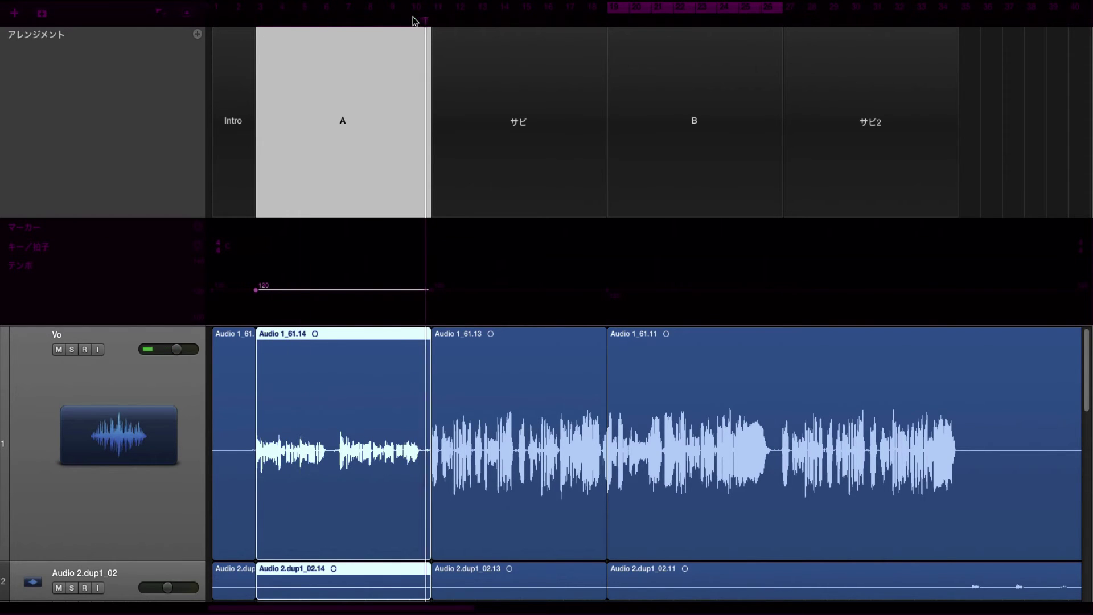
{"action": "left_click", "coordinate": [591, 17]}
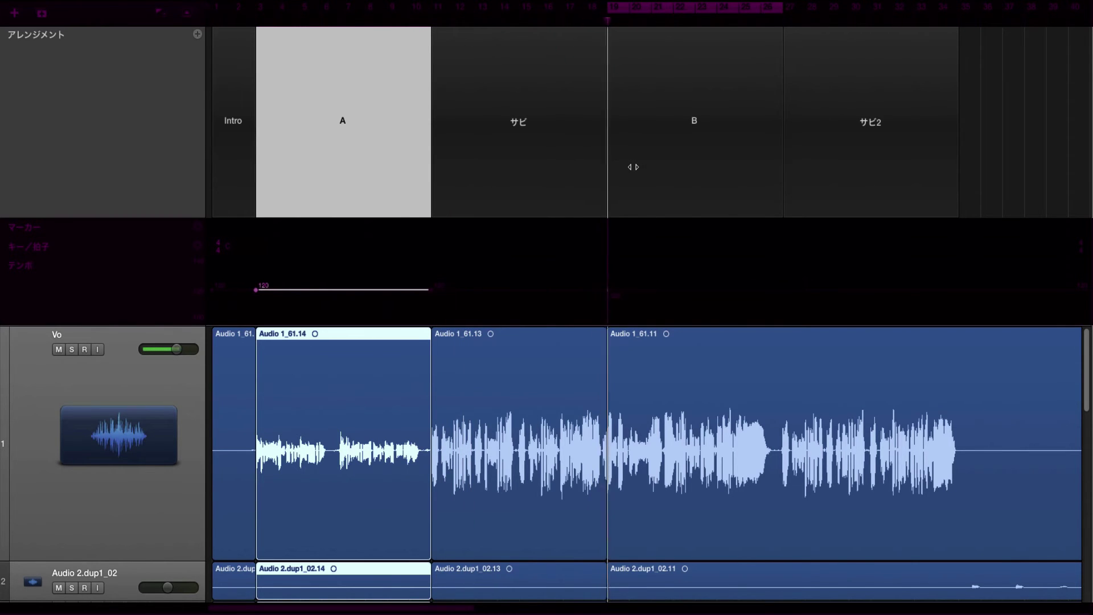
{"action": "scroll", "coordinate": [643, 167], "scroll_direction": "right", "scroll_amount": 1}
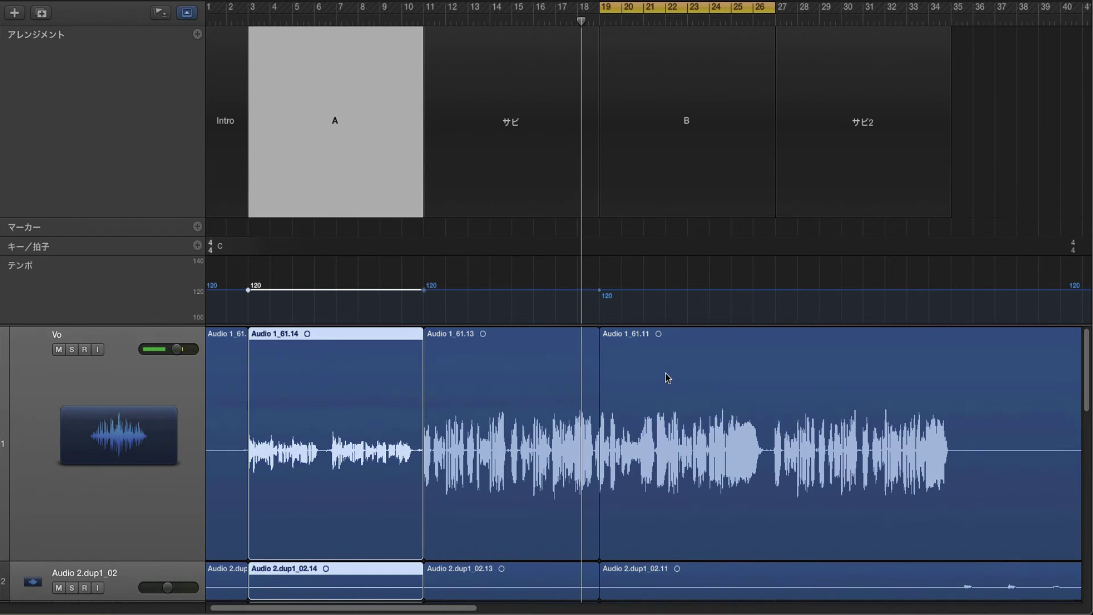
{"action": "scroll", "coordinate": [666, 375], "scroll_direction": "down", "scroll_amount": 1}
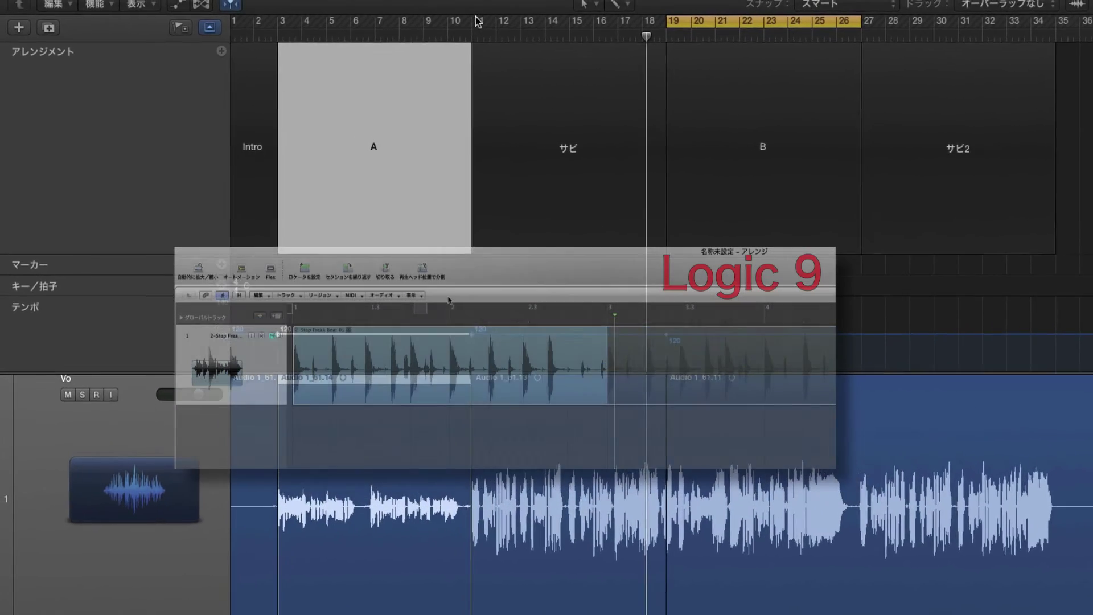
Redraw the cycle range in the ruler, first over bars 11 to 17, and again from bar 15 to bar 21
{"action": "left_click_drag", "start_coordinate": [427, 11], "coordinate": [580, 10]}
{"action": "left_click_drag", "start_coordinate": [690, 39], "coordinate": [665, 34]}
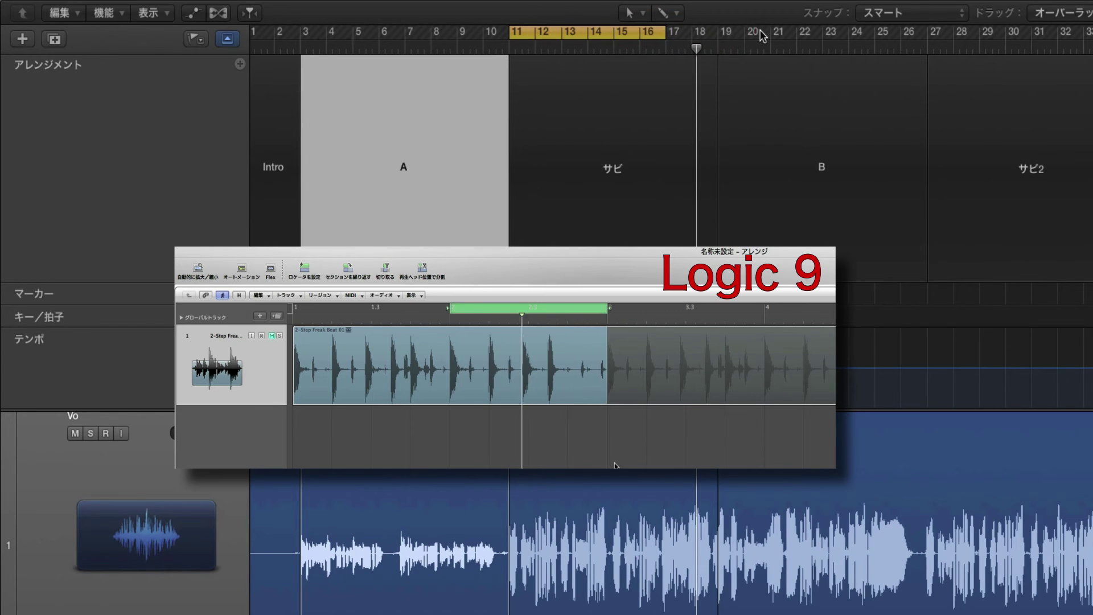
{"action": "left_click_drag", "start_coordinate": [761, 34], "coordinate": [620, 36]}
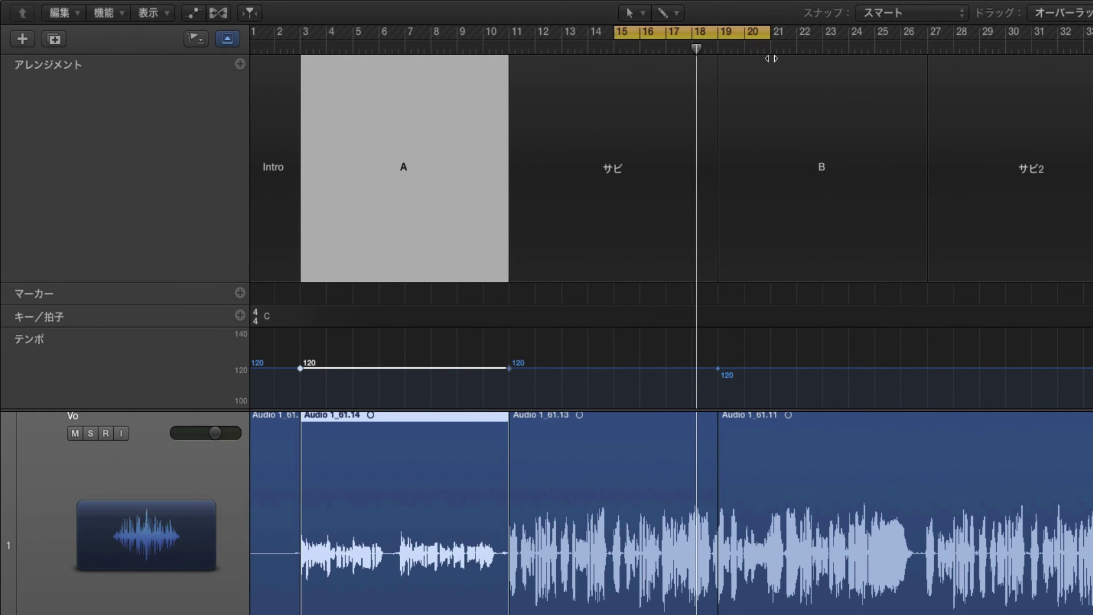
Show only the marker track and add markers near bar 1 and at bars 3, 11 and 19
{"action": "scroll", "coordinate": [771, 58], "scroll_direction": "left", "scroll_amount": 2}
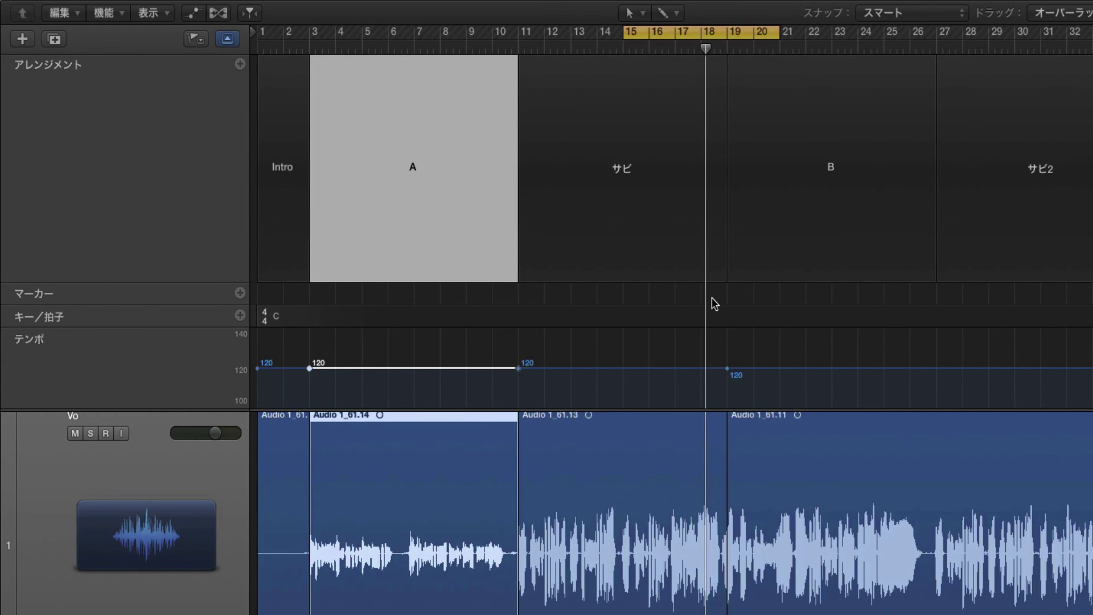
{"action": "scroll", "coordinate": [715, 304], "scroll_direction": "down", "scroll_amount": 1}
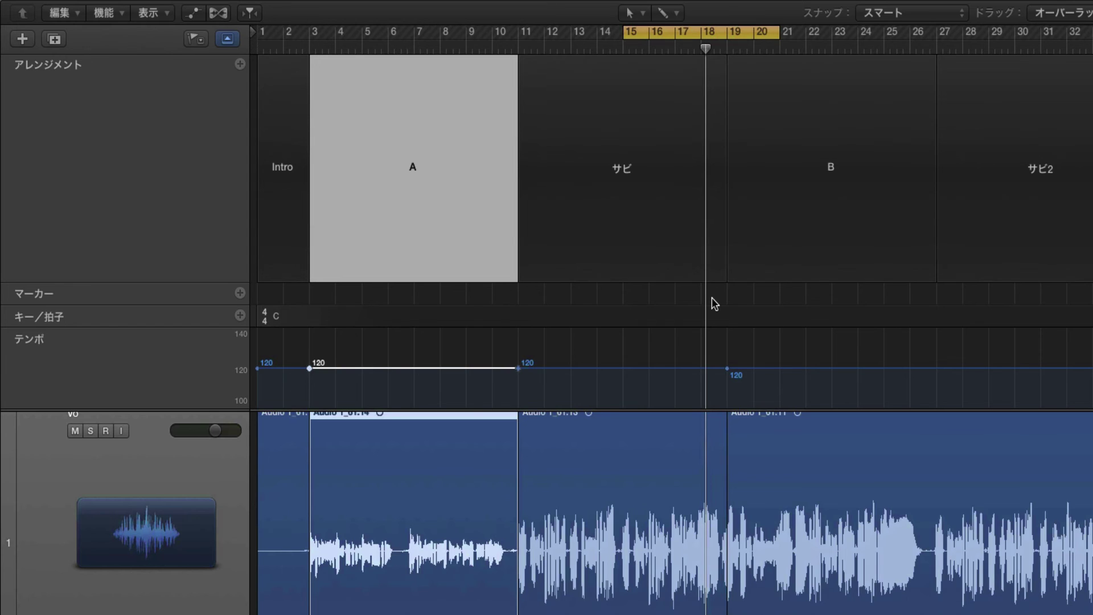
{"action": "left_click", "coordinate": [195, 39]}
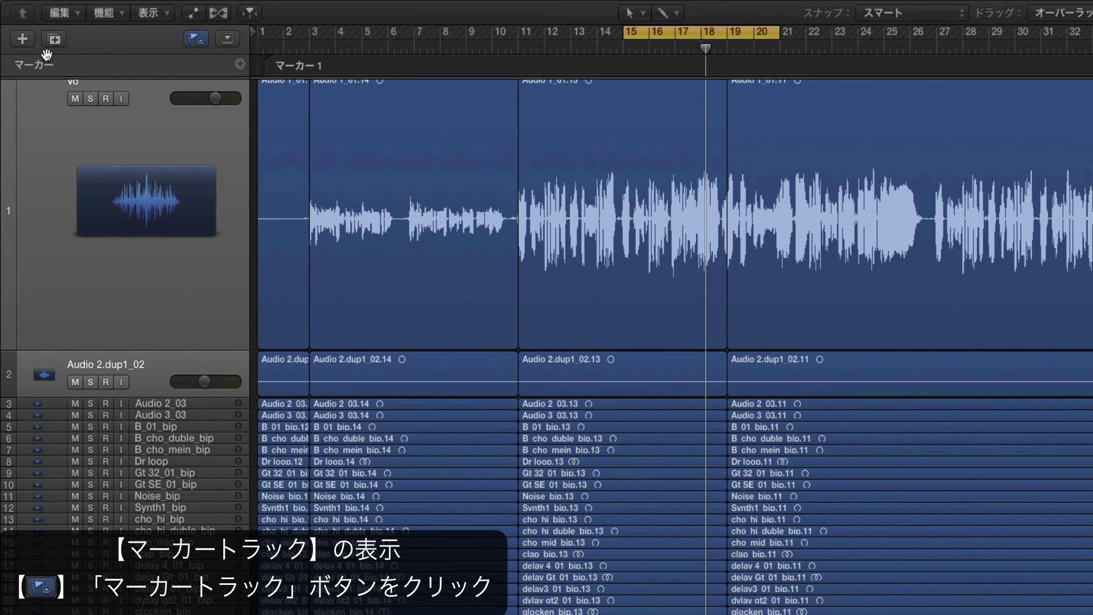
{"action": "left_click", "coordinate": [310, 66]}
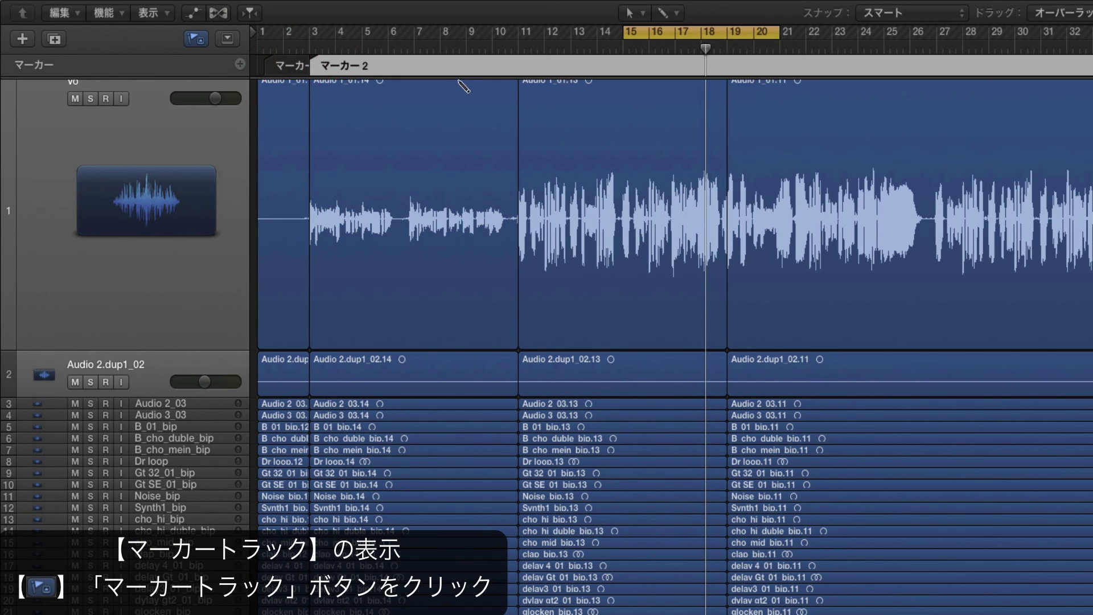
{"action": "left_click", "coordinate": [518, 67]}
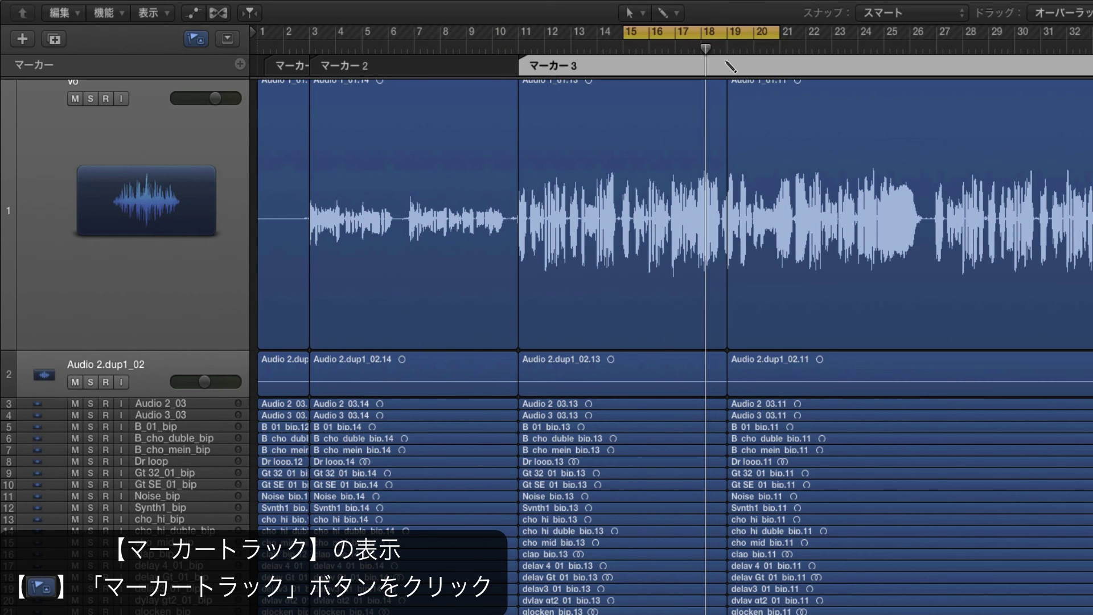
{"action": "left_click", "coordinate": [727, 65]}
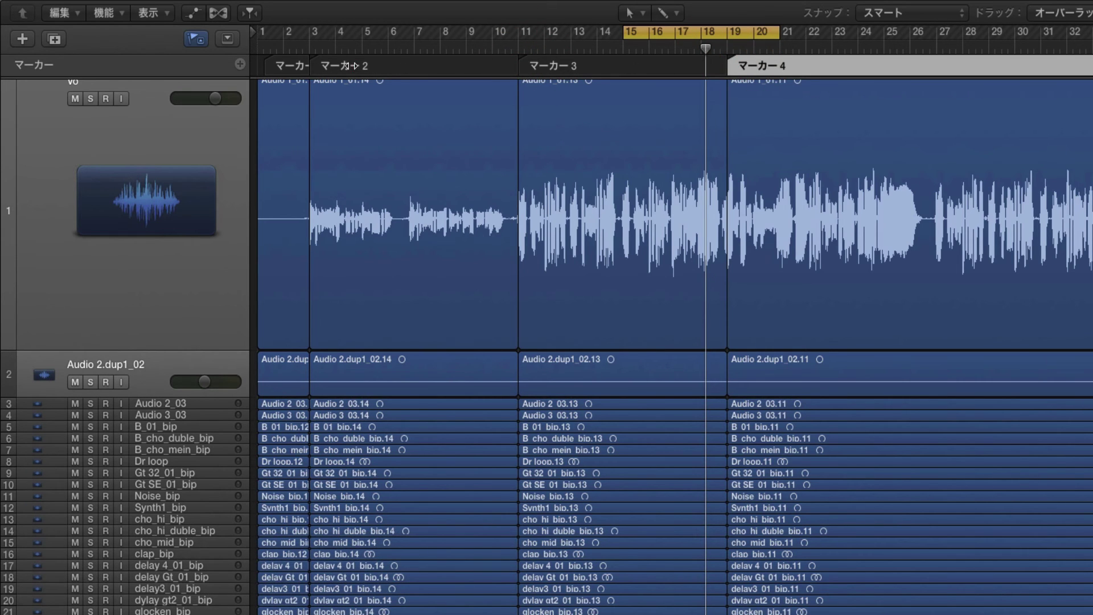
Select the マーカー 2 marker at bar 3 in the marker track
{"action": "double_click", "coordinate": [349, 65]}
{"action": "key", "text": "Return"}
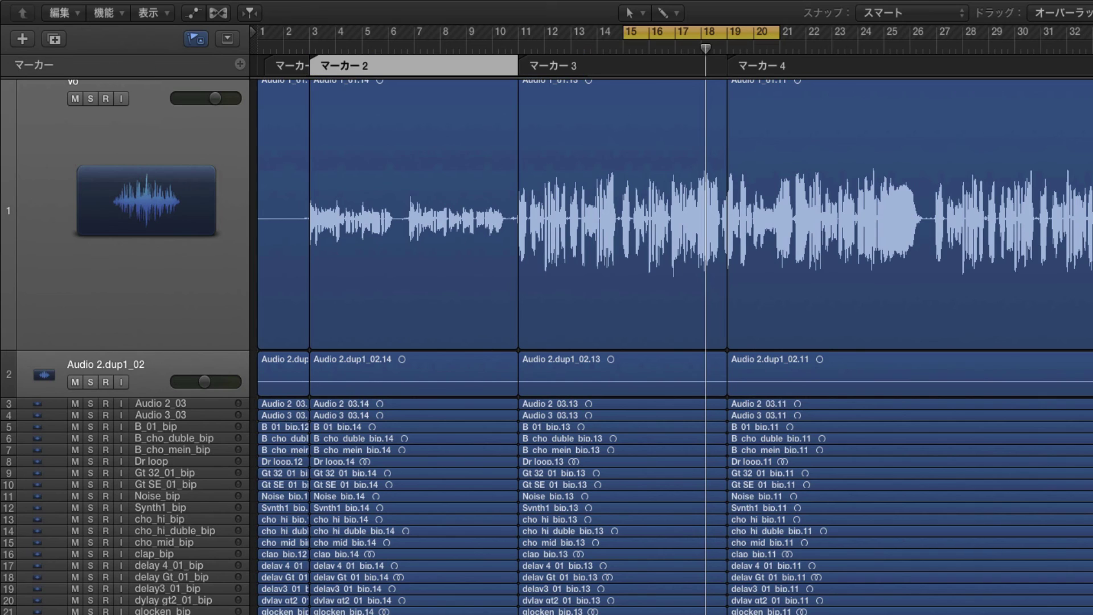